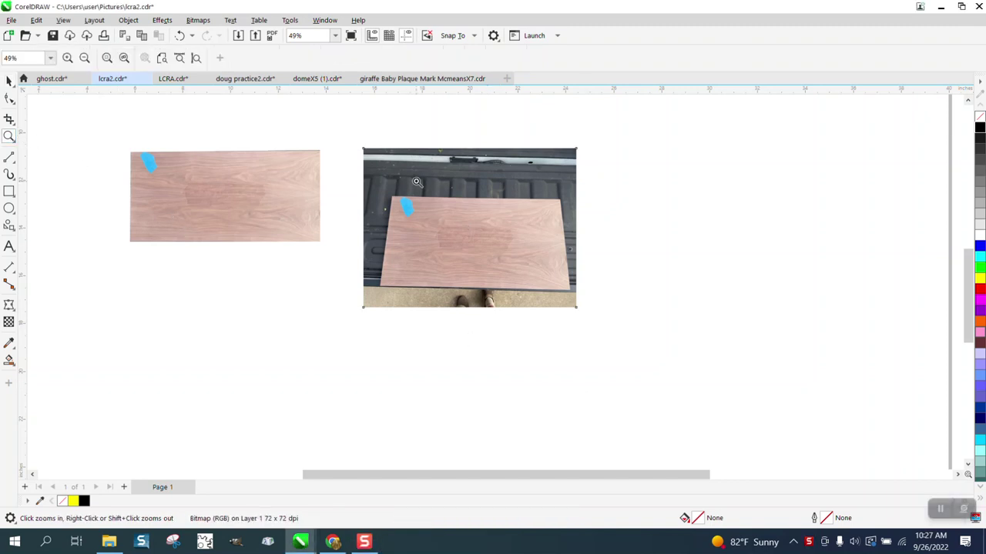
- Zoom in and out to inspect the angled board photo and the straightened board image
{"action": "left_click_drag", "start_coordinate": [356, 147], "coordinate": [613, 322]}
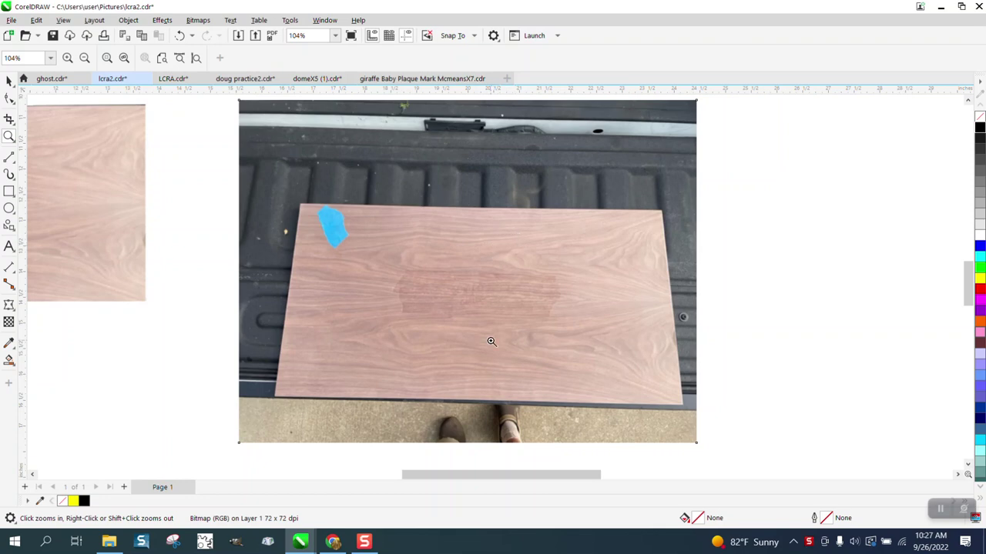
{"action": "right_click", "coordinate": [499, 274]}
{"action": "right_click", "coordinate": [185, 229]}
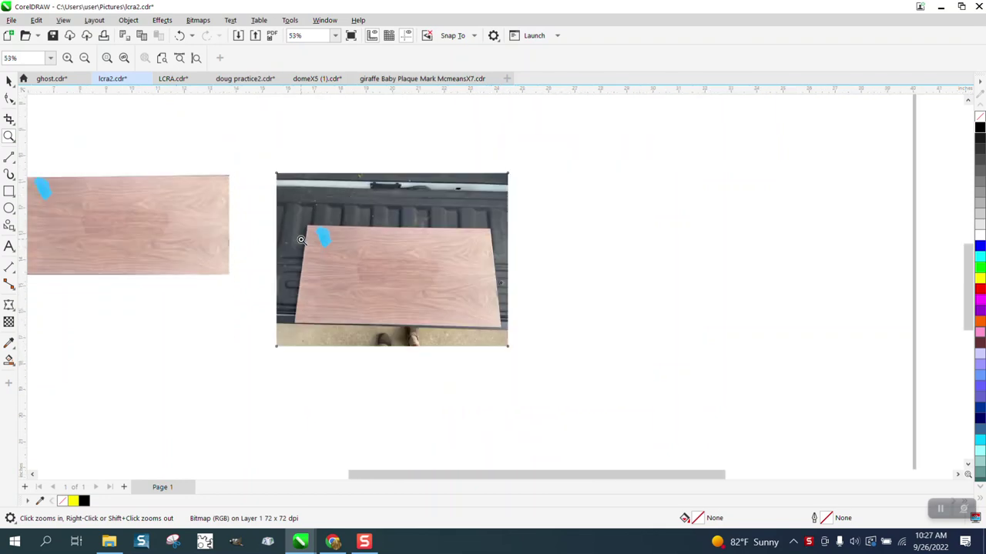
{"action": "right_click", "coordinate": [300, 241]}
{"action": "left_click_drag", "start_coordinate": [106, 187], "coordinate": [274, 275]}
{"action": "right_click", "coordinate": [274, 275]}
{"action": "right_click", "coordinate": [270, 269]}
{"action": "right_click", "coordinate": [267, 269]}
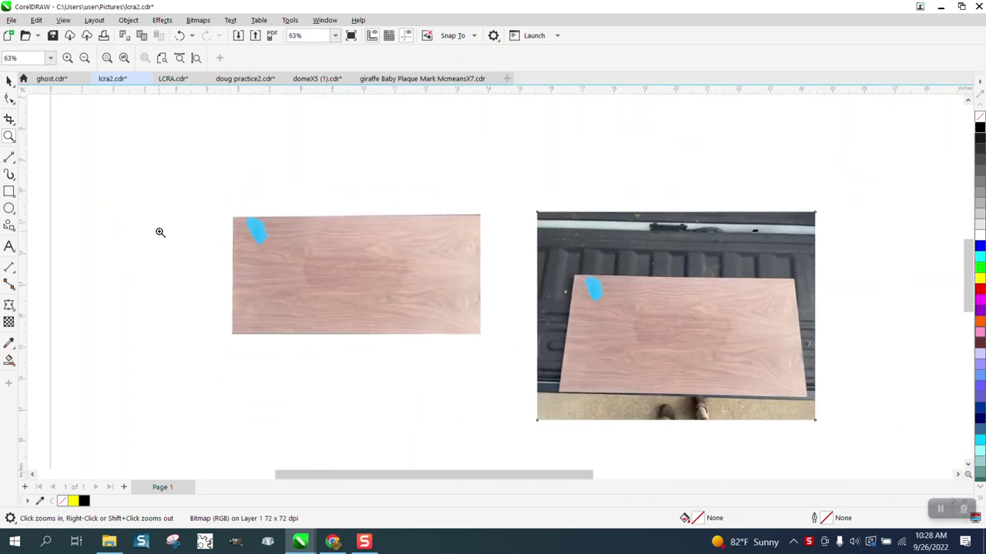
- Leave a duplicate of the angled board photo to its right, then reselect the original
{"action": "left_click", "coordinate": [9, 80]}
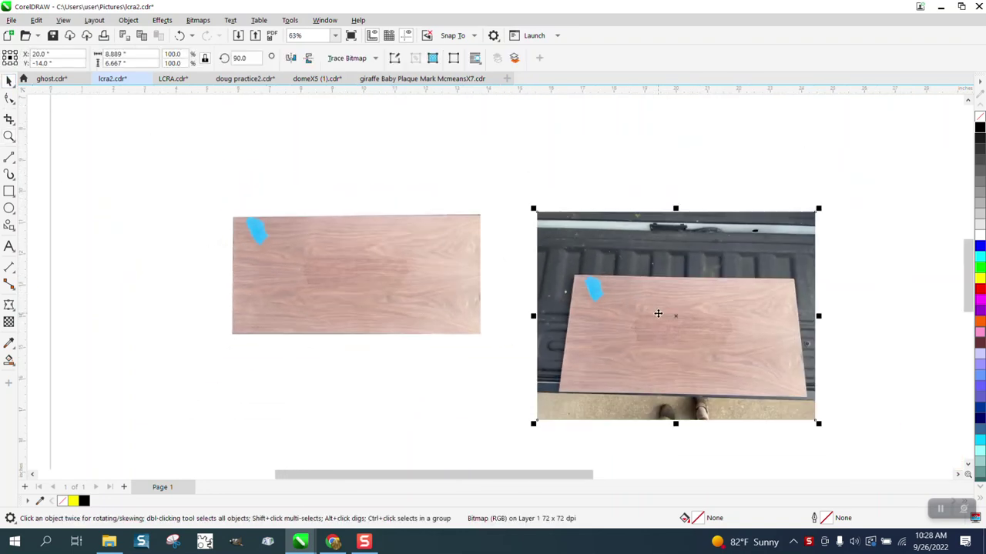
{"action": "left_click_drag", "start_coordinate": [658, 313], "coordinate": [638, 284]}
{"action": "scroll", "coordinate": [638, 284], "scroll_direction": "down", "scroll_amount": 1}
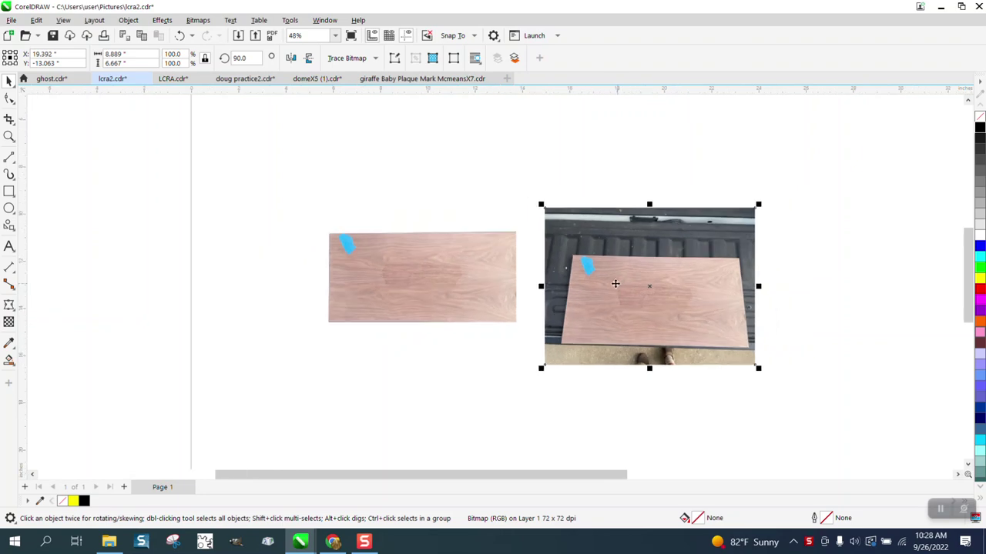
{"action": "left_click_drag", "start_coordinate": [643, 286], "coordinate": [896, 275]}
{"action": "left_click", "coordinate": [733, 294]}
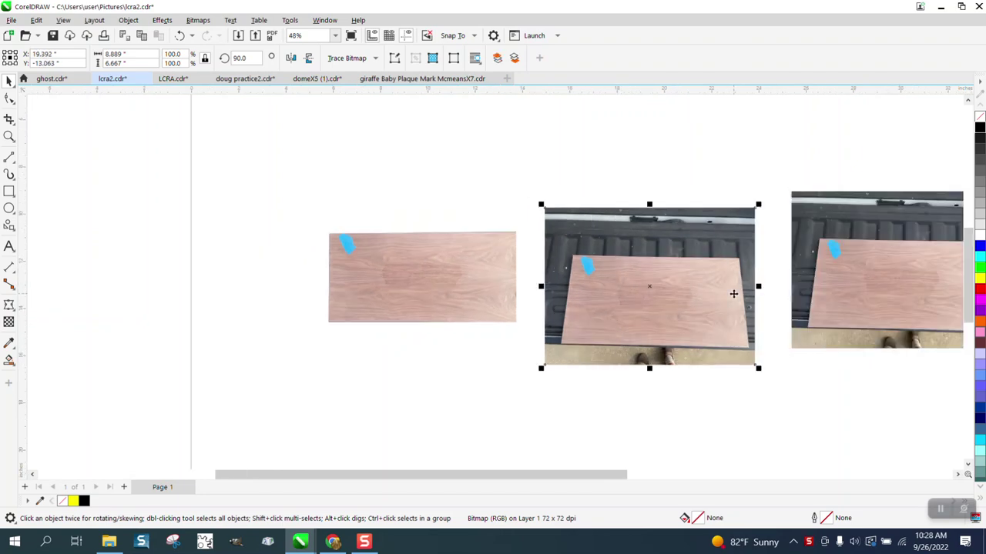
- Crop the middle photo tightly around the wood board, then zoom in on the result
{"action": "left_click", "coordinate": [11, 119]}
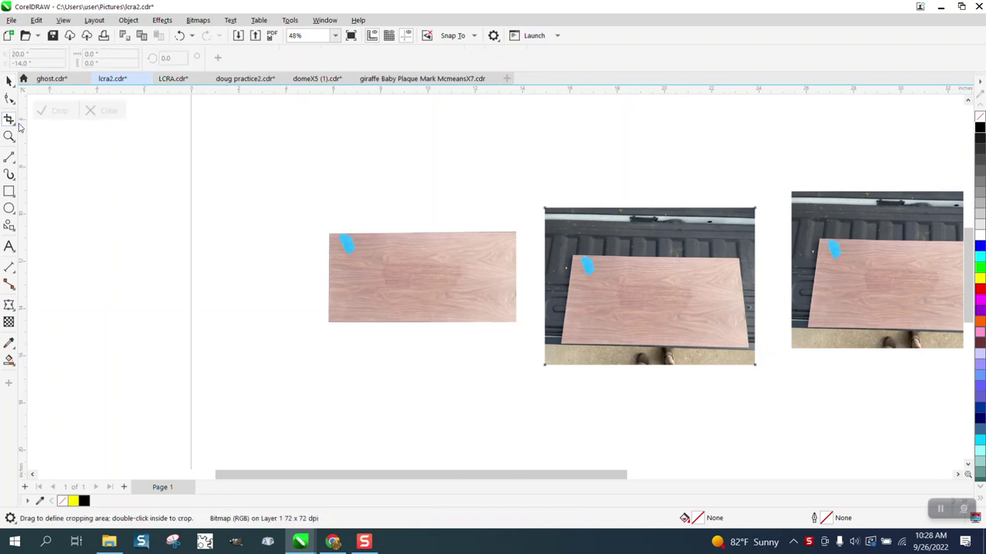
{"action": "left_click", "coordinate": [14, 128]}
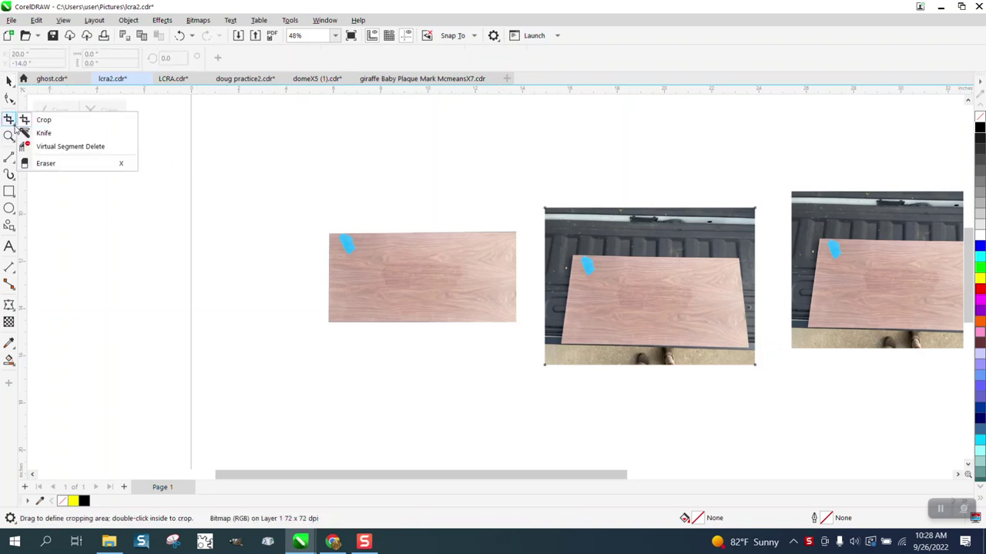
{"action": "left_click", "coordinate": [622, 262]}
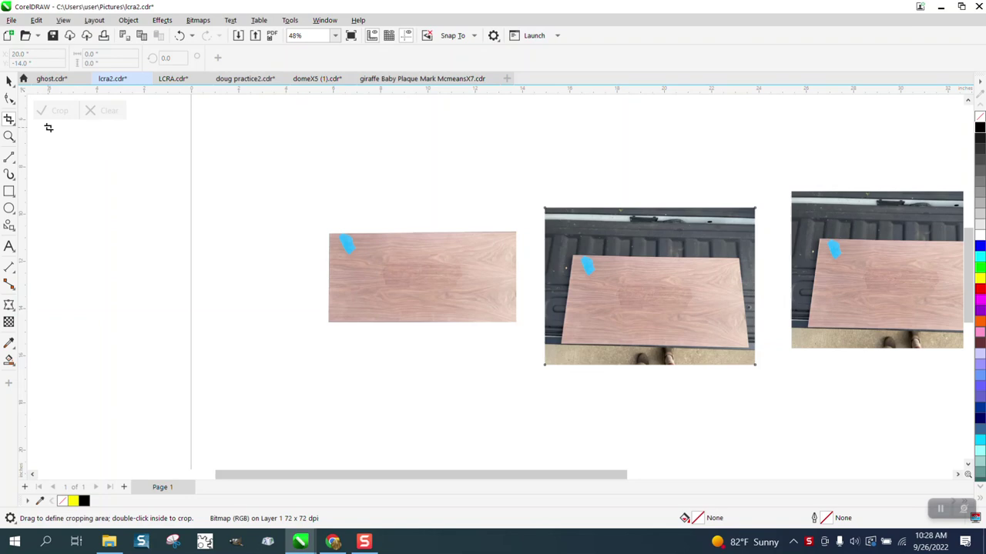
{"action": "left_click_drag", "start_coordinate": [564, 256], "coordinate": [752, 352]}
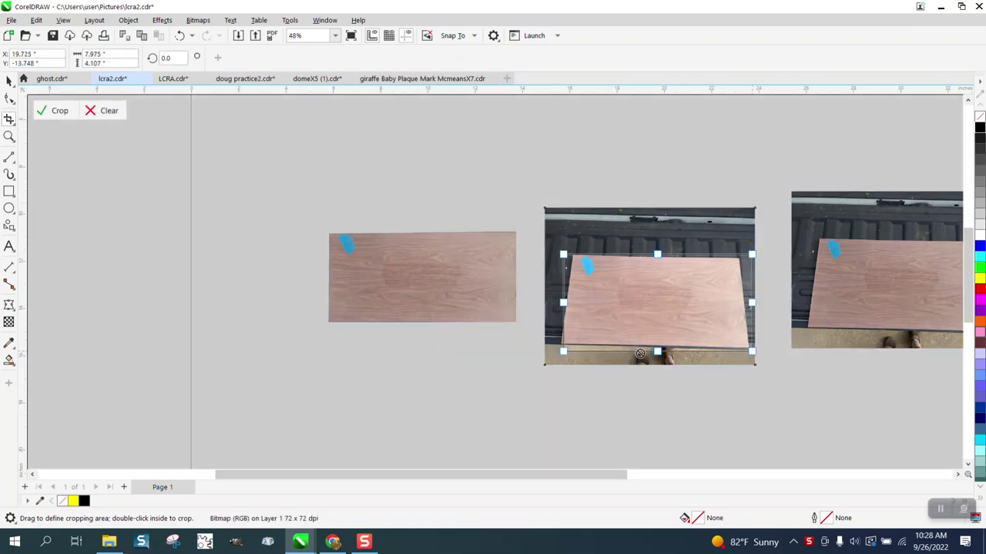
{"action": "left_click_drag", "start_coordinate": [563, 351], "coordinate": [565, 350]}
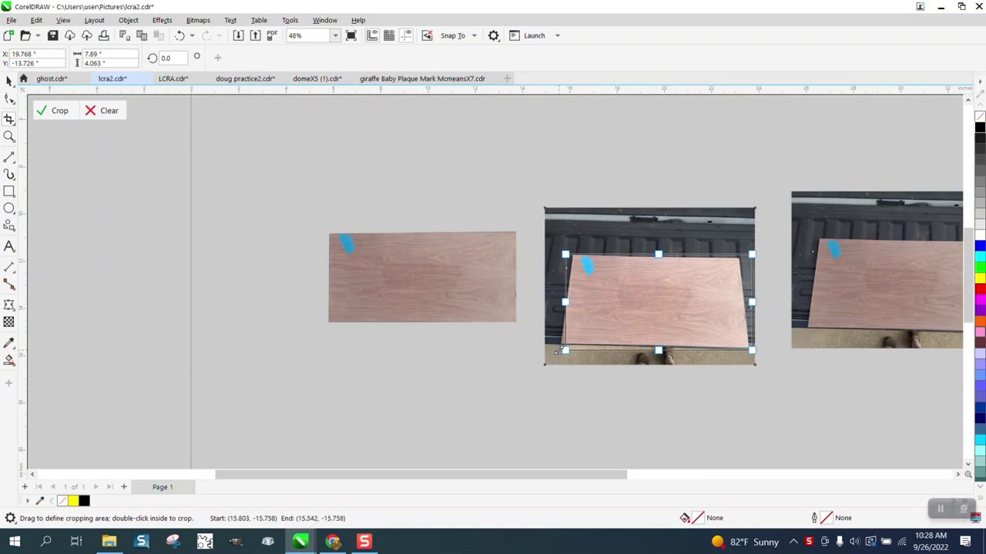
{"action": "left_click_drag", "start_coordinate": [566, 302], "coordinate": [559, 302]}
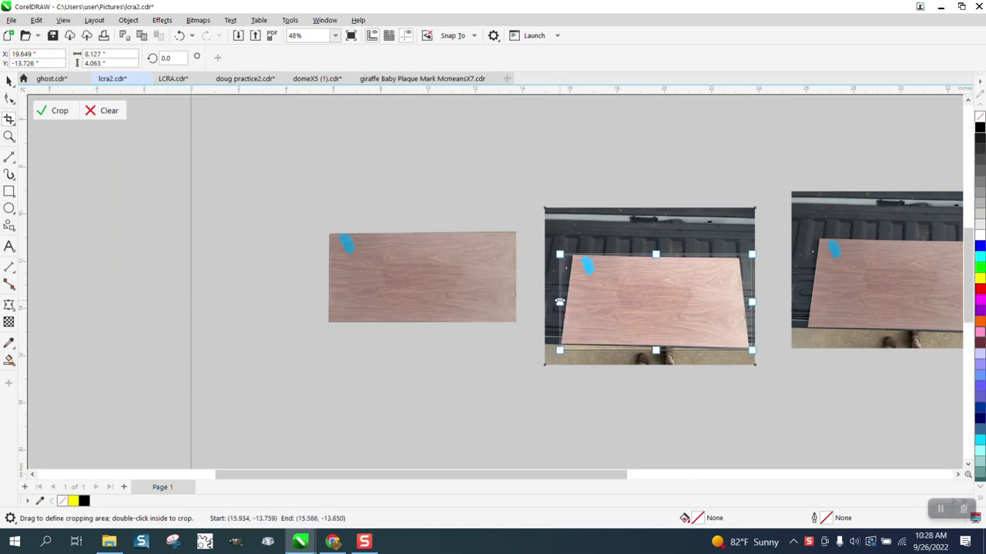
{"action": "left_click", "coordinate": [52, 111]}
{"action": "left_click", "coordinate": [10, 136]}
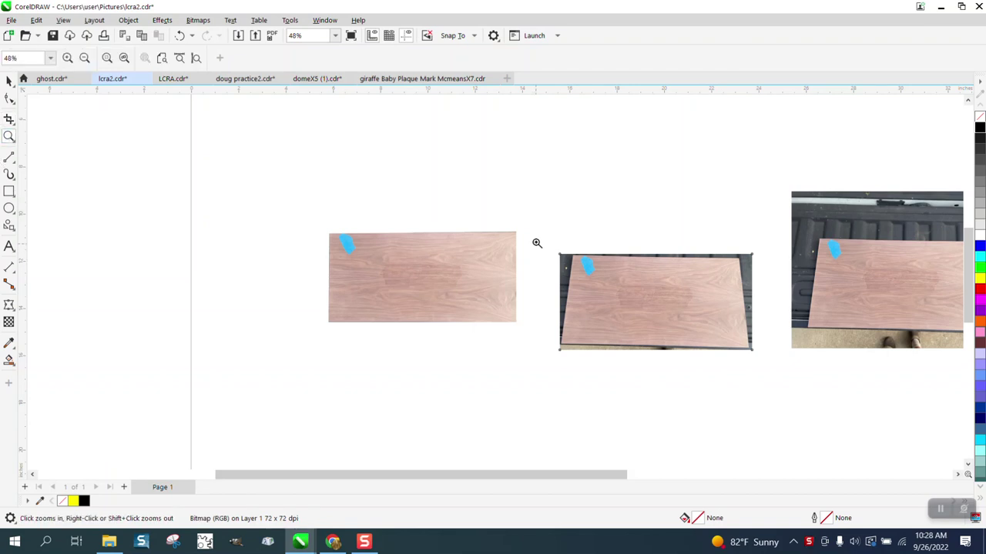
{"action": "left_click_drag", "start_coordinate": [536, 250], "coordinate": [880, 410]}
- With the Shape tool, drag the bitmap's four corner nodes onto the board's corners
{"action": "left_click", "coordinate": [9, 80]}
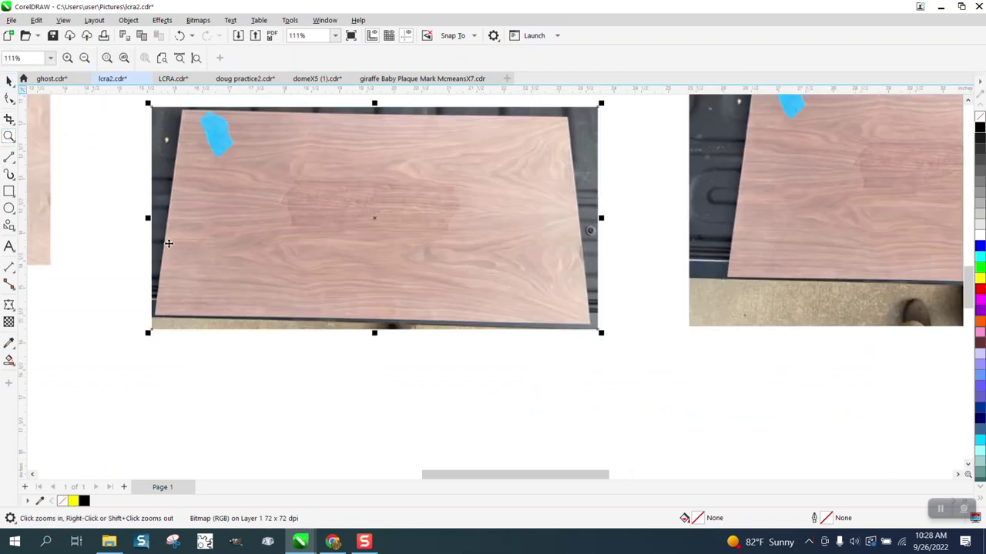
{"action": "left_click", "coordinate": [10, 97]}
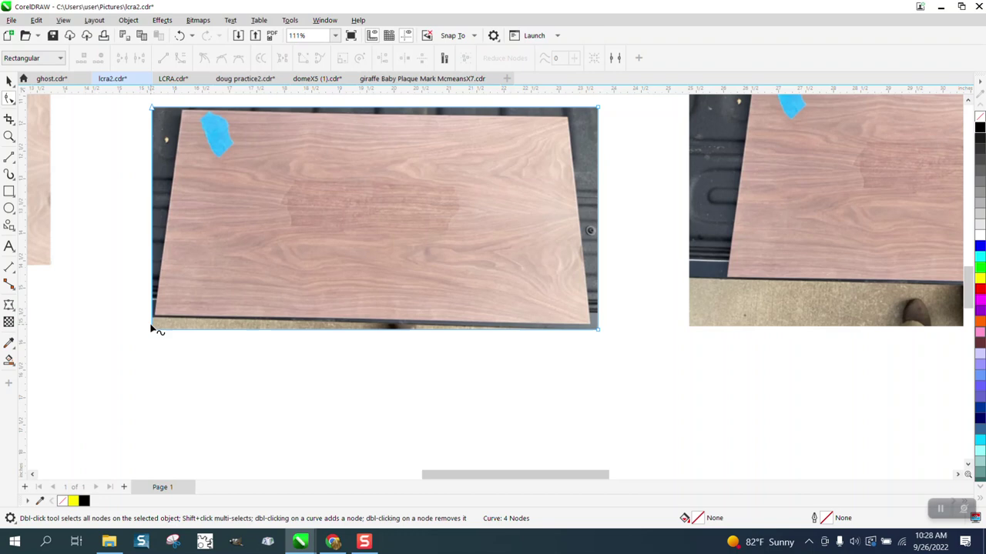
{"action": "left_click_drag", "start_coordinate": [152, 330], "coordinate": [155, 317]}
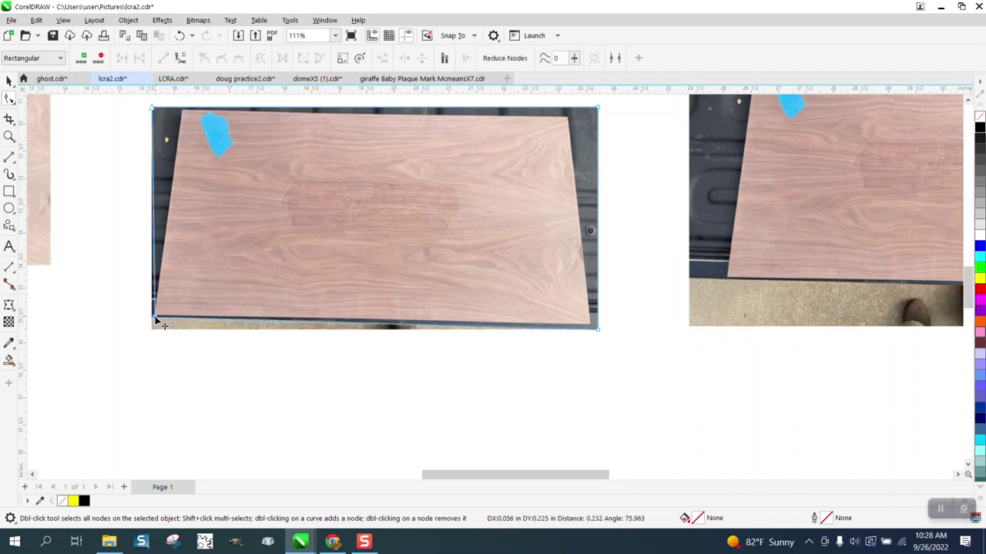
{"action": "left_click_drag", "start_coordinate": [597, 330], "coordinate": [592, 325]}
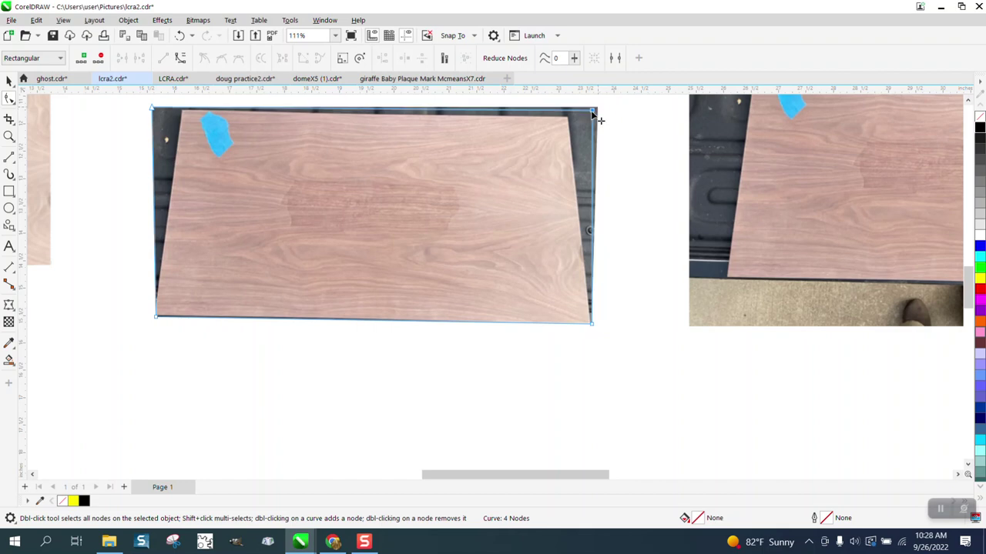
{"action": "left_click_drag", "start_coordinate": [598, 109], "coordinate": [568, 115]}
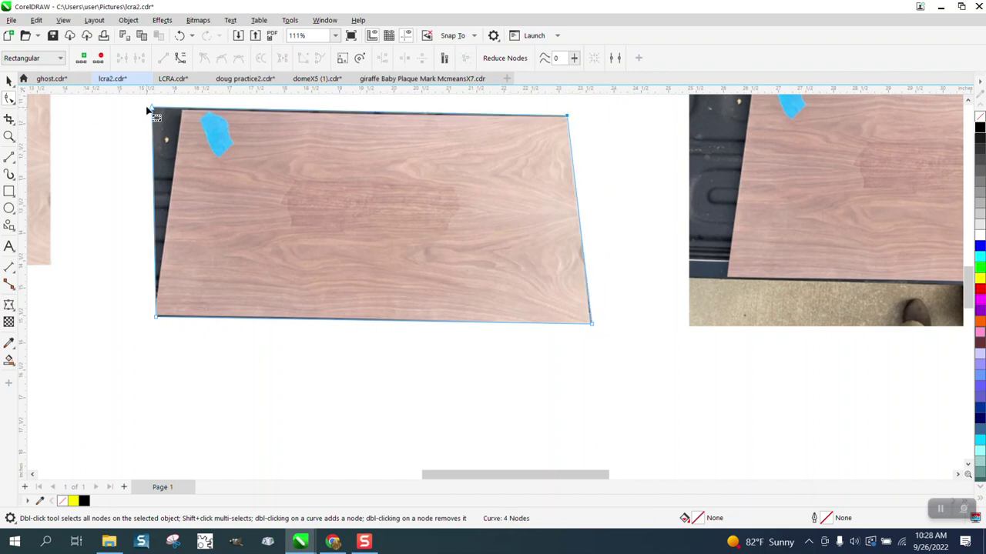
{"action": "left_click_drag", "start_coordinate": [155, 107], "coordinate": [179, 112]}
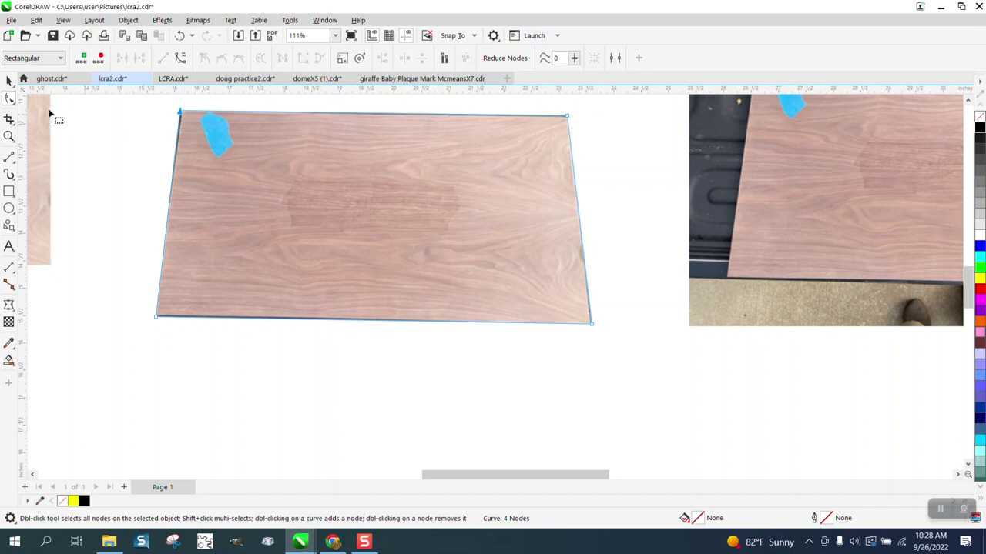
- Set the board image's width to 28.5 inches, scaling it proportionally to 13.981 inches tall
{"action": "left_click", "coordinate": [10, 81]}
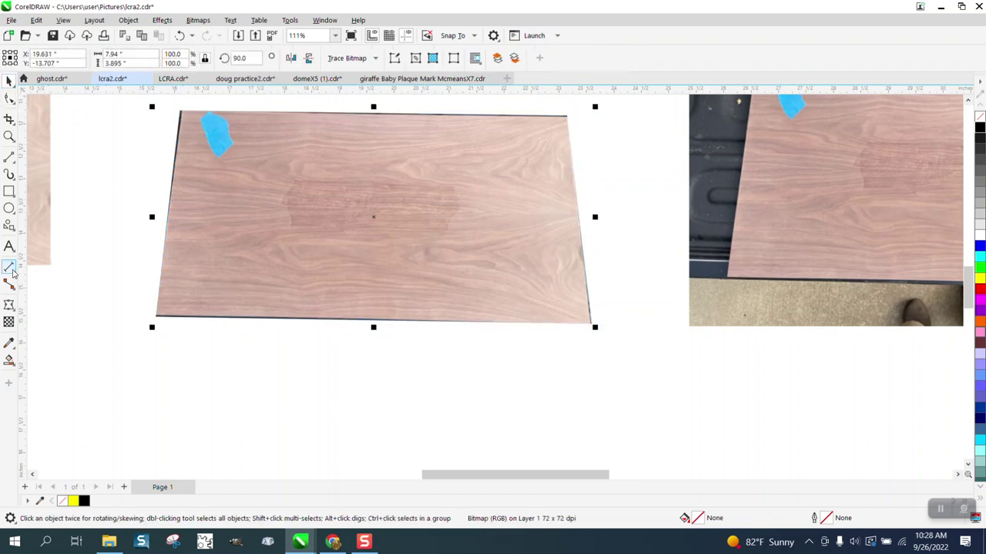
{"action": "left_click", "coordinate": [242, 278]}
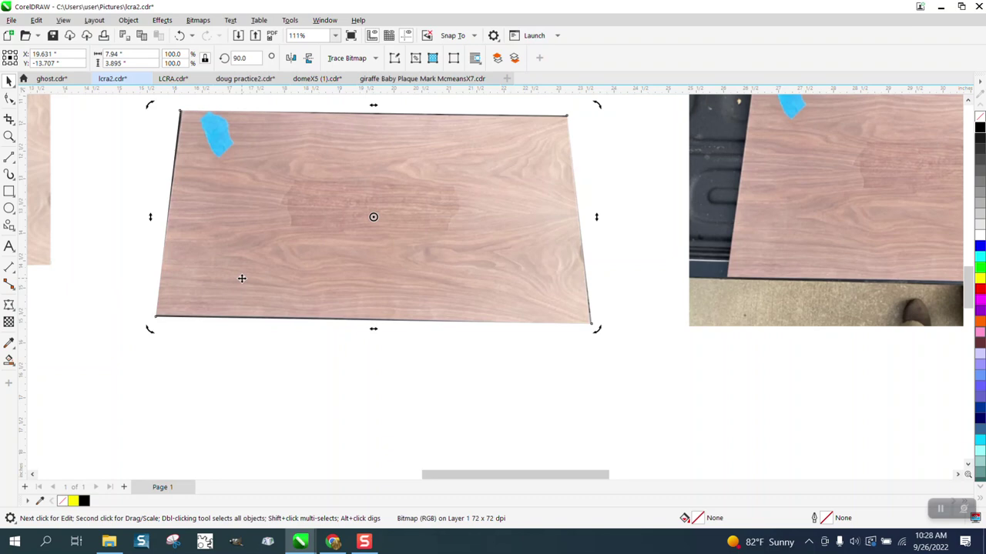
{"action": "left_click", "coordinate": [135, 54]}
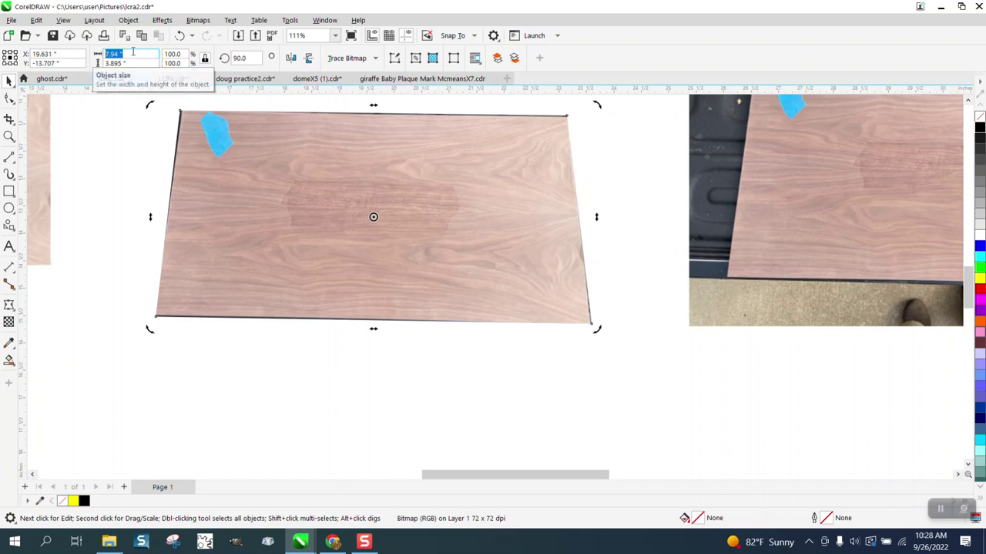
{"action": "type", "text": "28"}
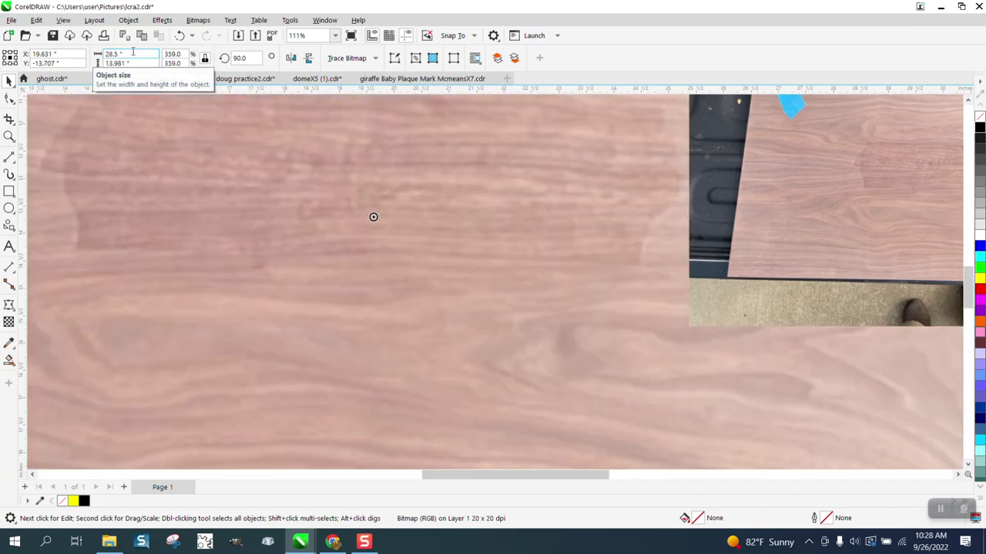
{"action": "scroll", "coordinate": [292, 201], "scroll_direction": "down", "scroll_amount": 4}
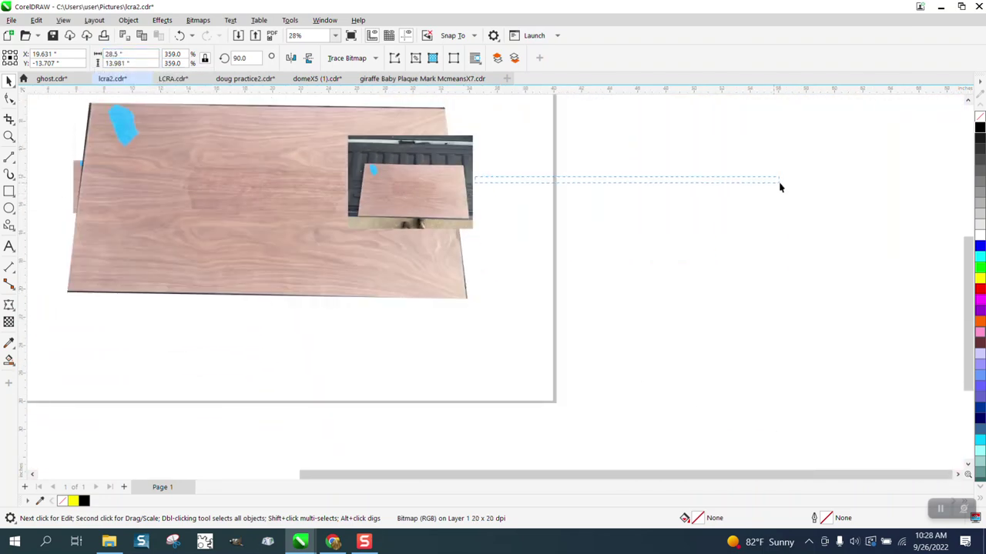
- Move the small photo and thin bitmap off the page, then snap a horizontal guideline to the board's bottom edge
{"action": "left_click", "coordinate": [614, 193]}
{"action": "left_click_drag", "start_coordinate": [470, 148], "coordinate": [853, 158]}
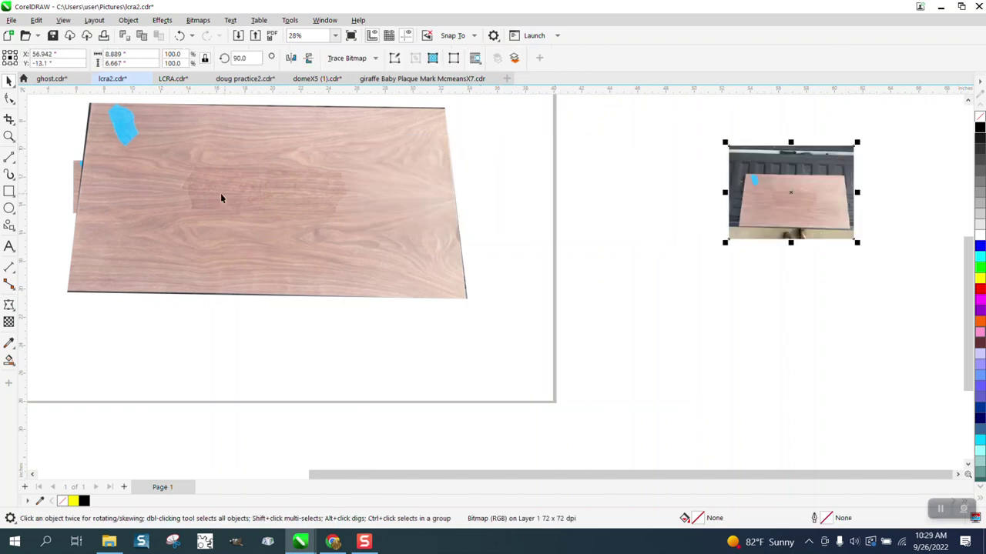
{"action": "left_click_drag", "start_coordinate": [77, 164], "coordinate": [623, 197]}
{"action": "left_click_drag", "start_coordinate": [273, 227], "coordinate": [307, 244]}
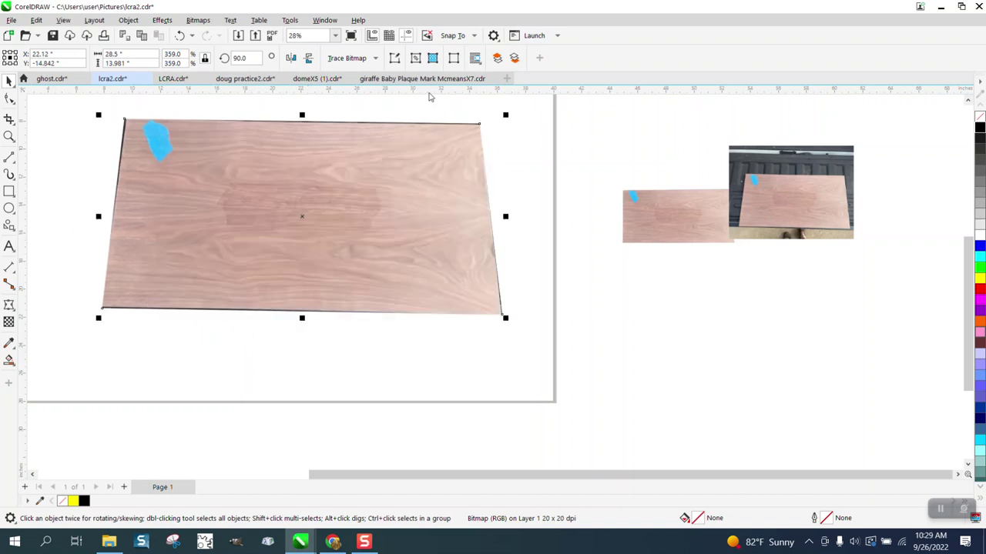
{"action": "left_click_drag", "start_coordinate": [476, 308], "coordinate": [482, 315]}
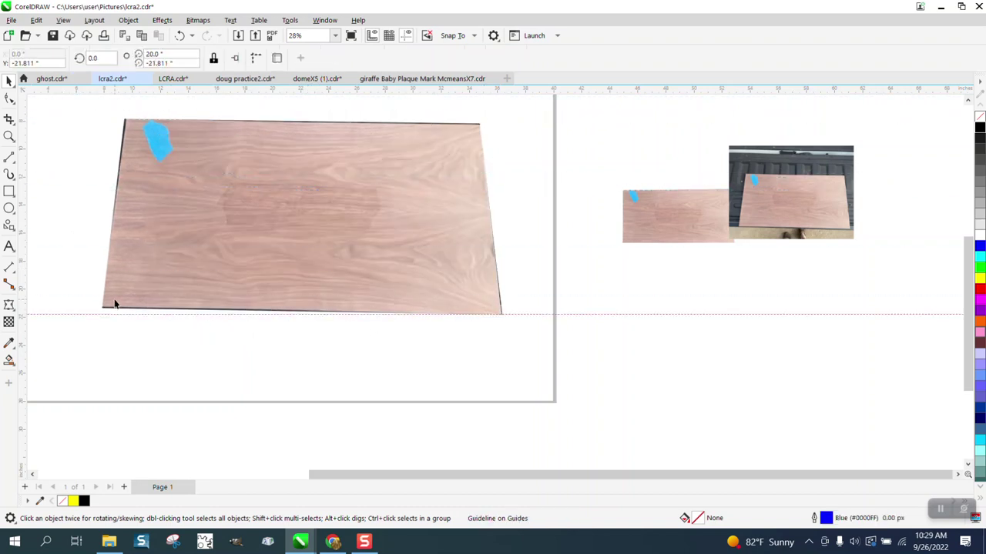
- Set the rotation centre at the bottom-right corner and roughly rotate the board toward the guideline
{"action": "left_click", "coordinate": [241, 236]}
{"action": "left_click", "coordinate": [279, 228]}
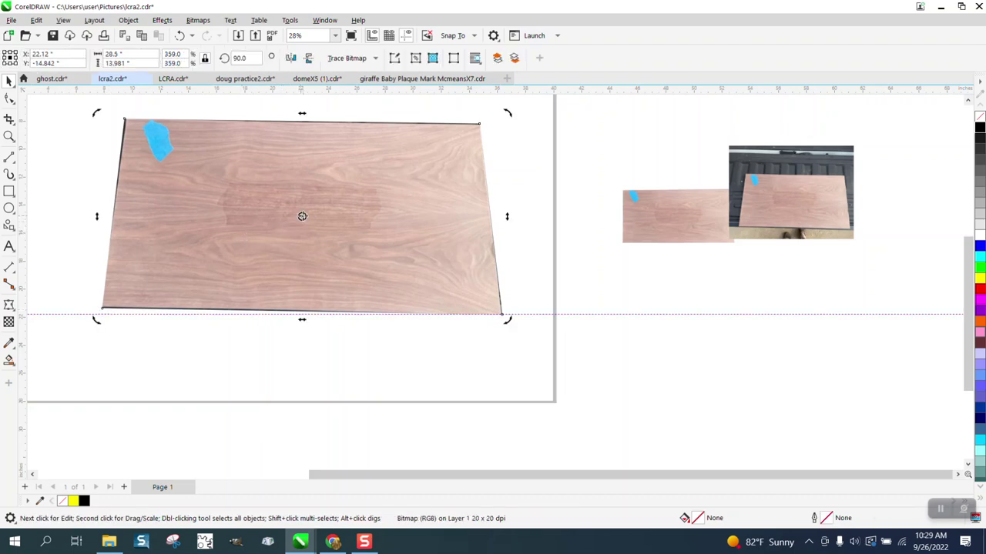
{"action": "mouse_move", "coordinate": [302, 216]}
{"action": "left_mouse_down"}
{"action": "mouse_move", "coordinate": [435, 301]}
{"action": "mouse_move", "coordinate": [502, 315]}
{"action": "left_mouse_up"}
{"action": "left_click_drag", "start_coordinate": [103, 308], "coordinate": [104, 311]}
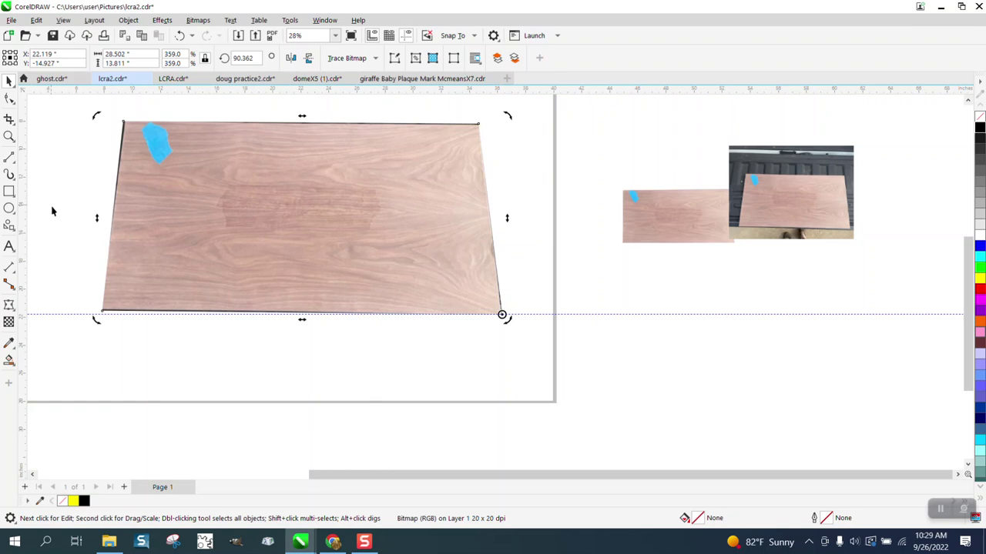
- Zoom in and fine-tune the rotation to 90.362° so the bottom edge meets the guideline, then check the Snap To options
{"action": "left_click", "coordinate": [9, 137]}
{"action": "left_click_drag", "start_coordinate": [70, 223], "coordinate": [395, 398]}
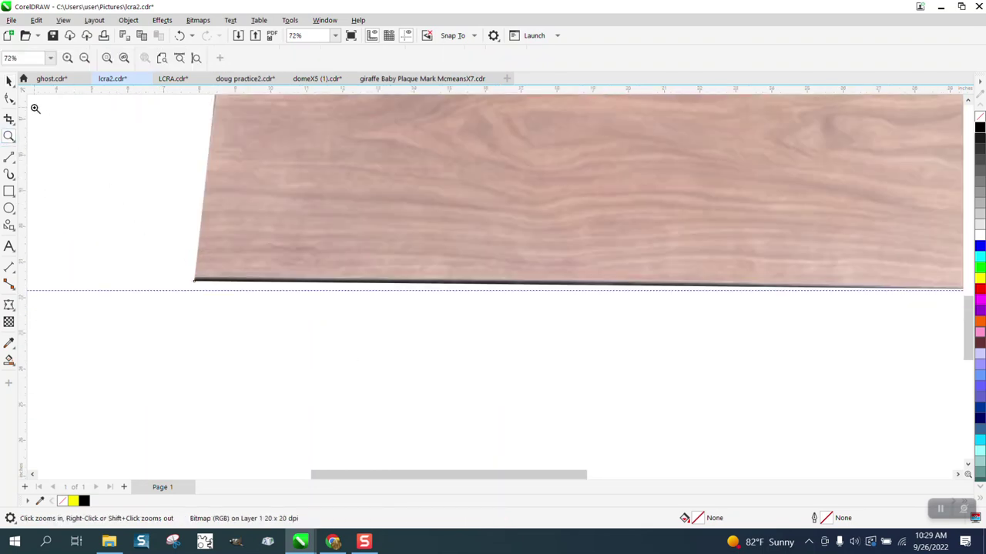
{"action": "left_click", "coordinate": [9, 81]}
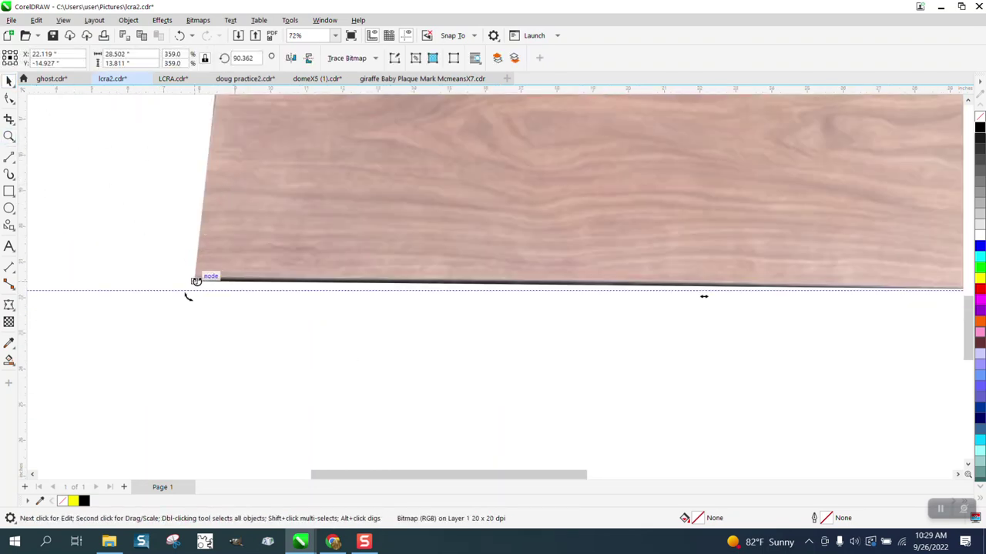
{"action": "left_click_drag", "start_coordinate": [196, 281], "coordinate": [196, 291]}
{"action": "left_click", "coordinate": [144, 229]}
{"action": "left_click", "coordinate": [452, 36]}
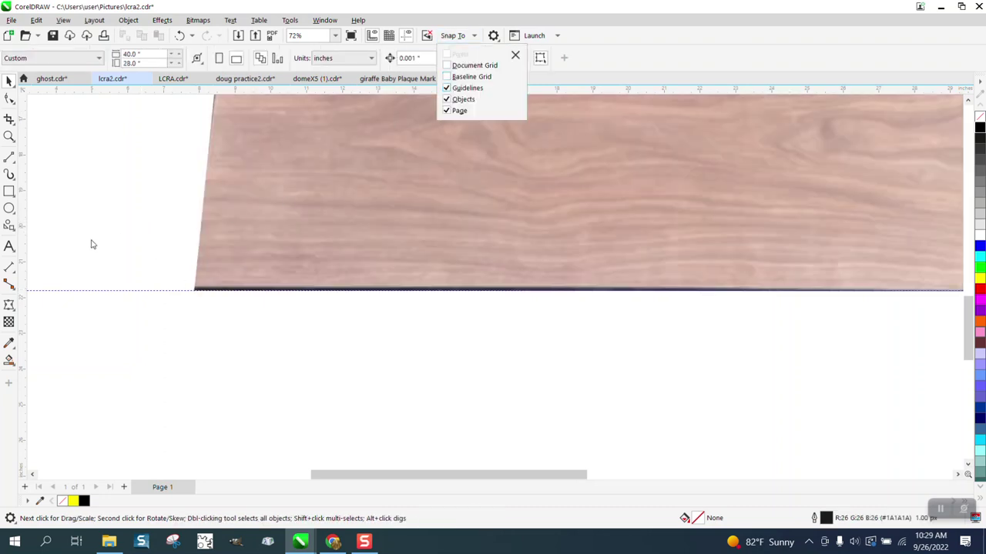
{"action": "left_click", "coordinate": [207, 355]}
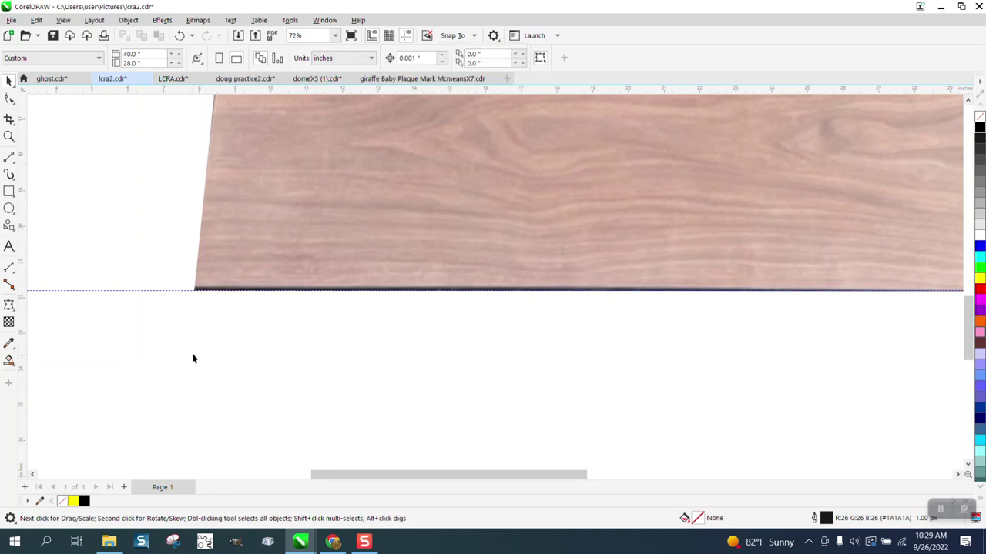
- Draw a parallel dimension along the board's bottom edge from corner to corner
{"action": "left_click", "coordinate": [255, 273]}
{"action": "scroll", "coordinate": [235, 298], "scroll_direction": "down", "scroll_amount": 5}
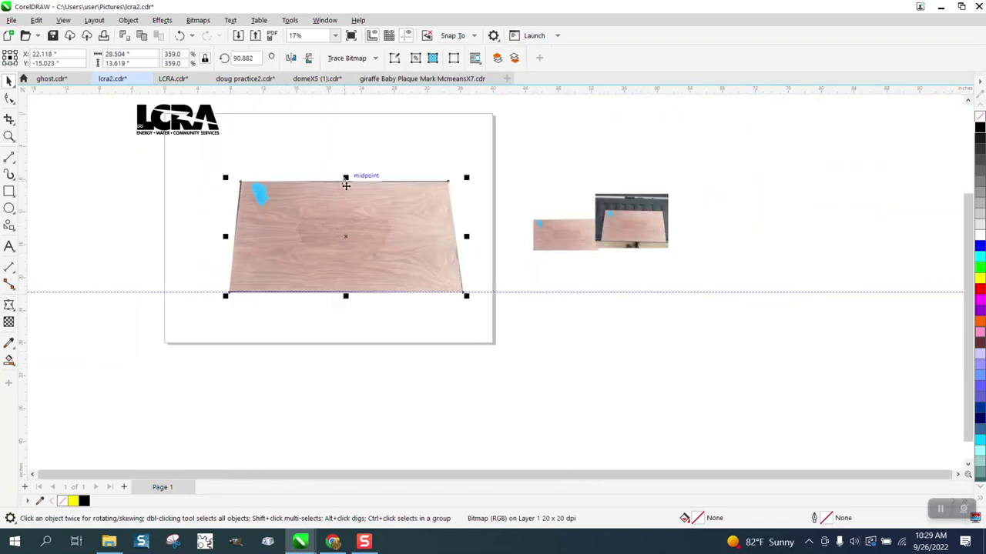
{"action": "left_click", "coordinate": [9, 137]}
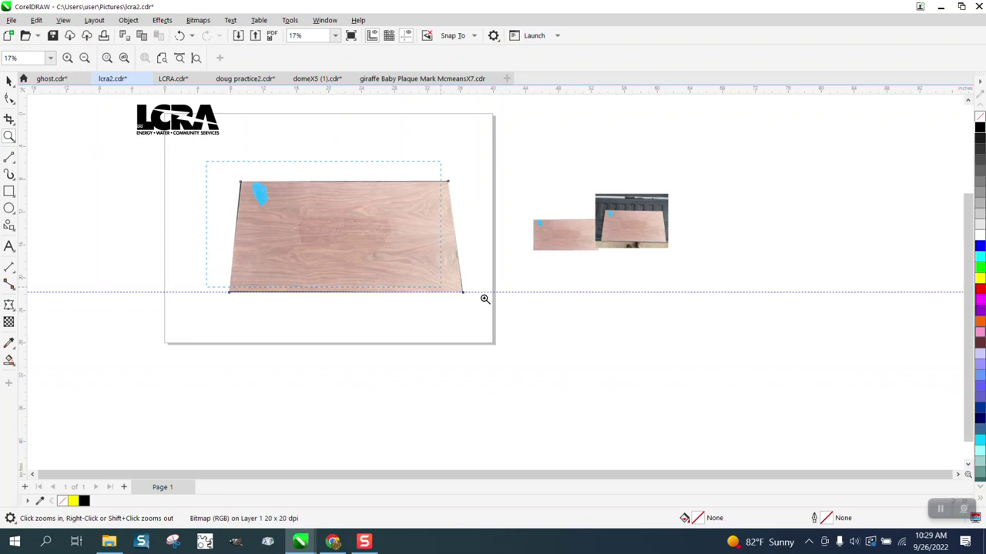
{"action": "scroll", "coordinate": [485, 318], "scroll_direction": "up", "scroll_amount": 3}
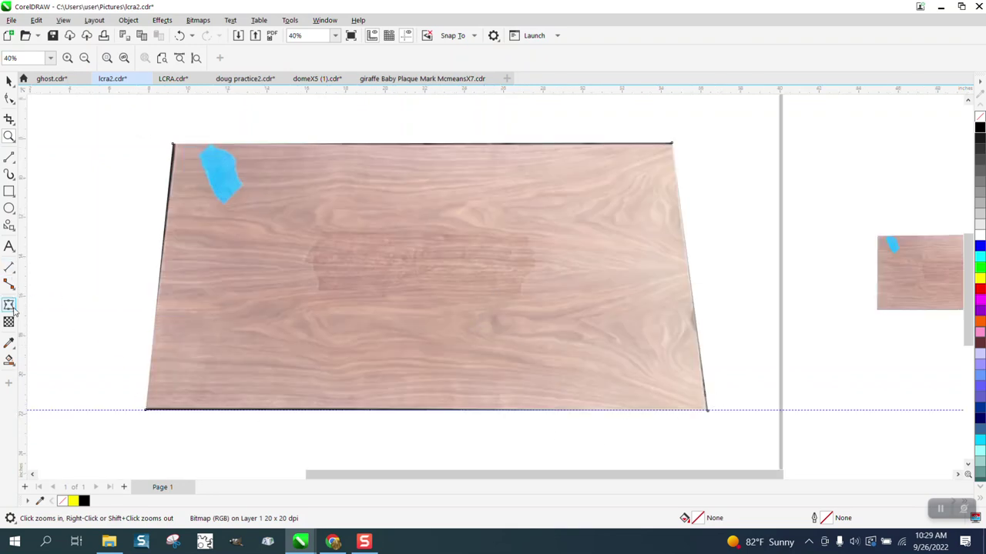
{"action": "left_click", "coordinate": [12, 269]}
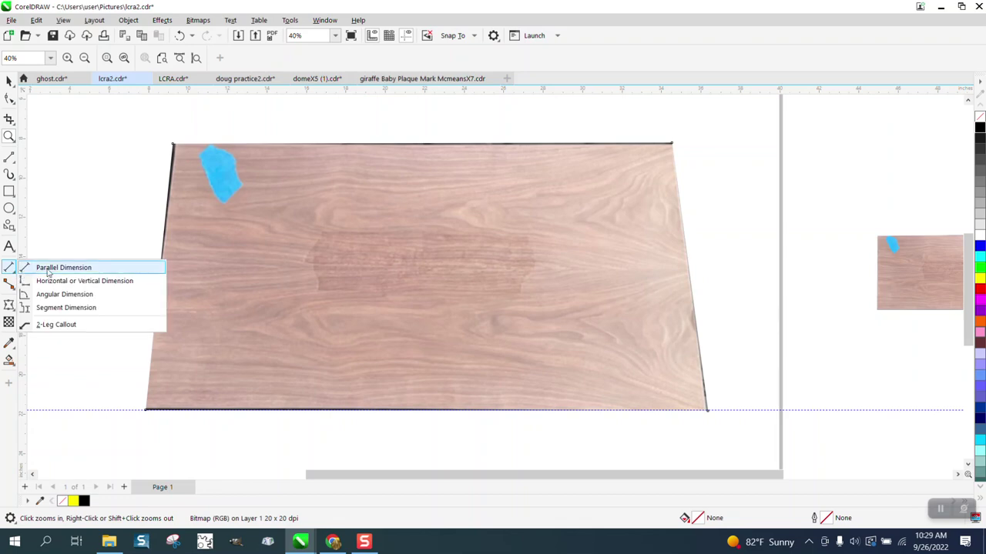
{"action": "left_click", "coordinate": [46, 265]}
{"action": "left_click_drag", "start_coordinate": [147, 410], "coordinate": [708, 410]}
{"action": "left_click", "coordinate": [709, 409]}
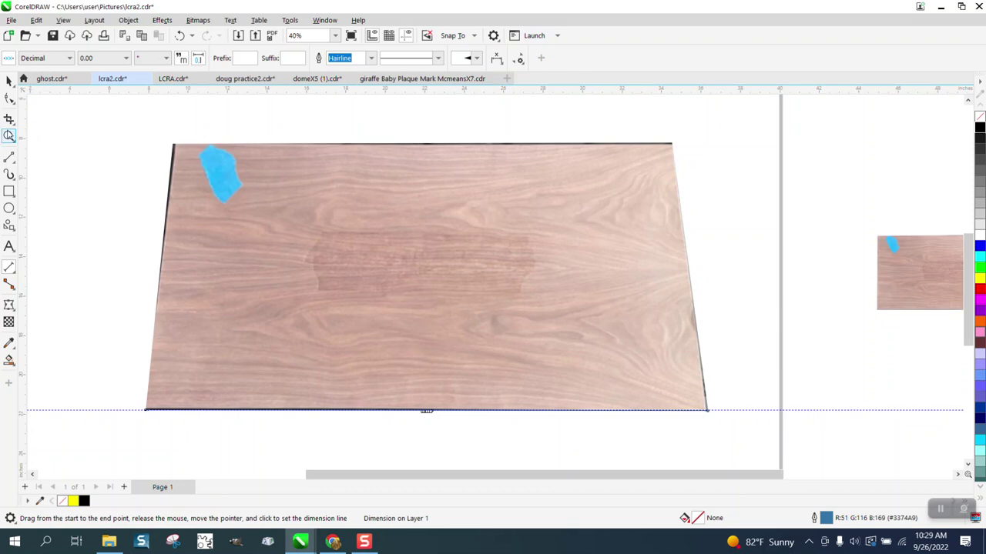
- Zoom in on the dimension label to confirm it reads 28.50 inches
{"action": "left_click", "coordinate": [9, 136]}
{"action": "left_click_drag", "start_coordinate": [400, 379], "coordinate": [473, 442]}
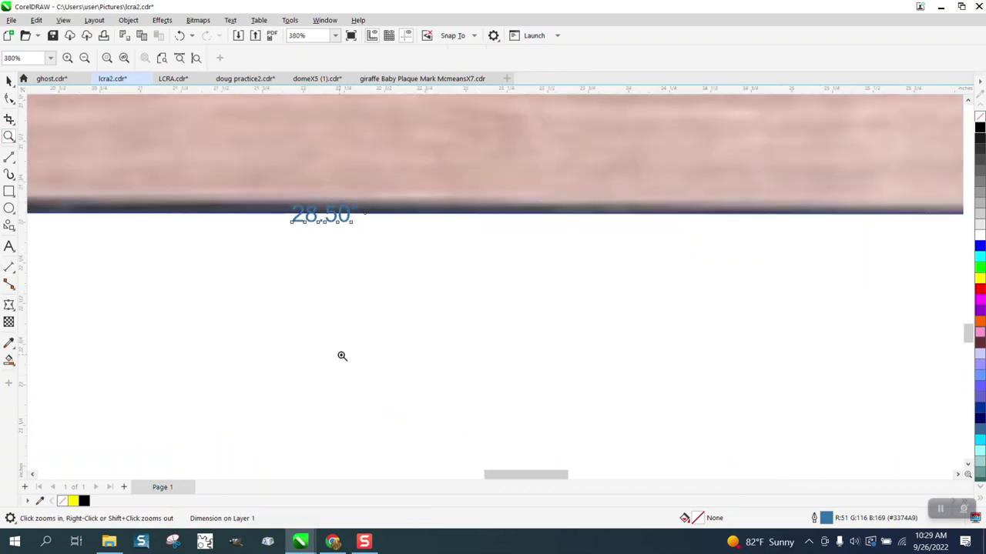
{"action": "scroll", "coordinate": [260, 247], "scroll_direction": "down", "scroll_amount": 4}
{"action": "left_click", "coordinate": [8, 80]}
{"action": "left_click", "coordinate": [266, 227]}
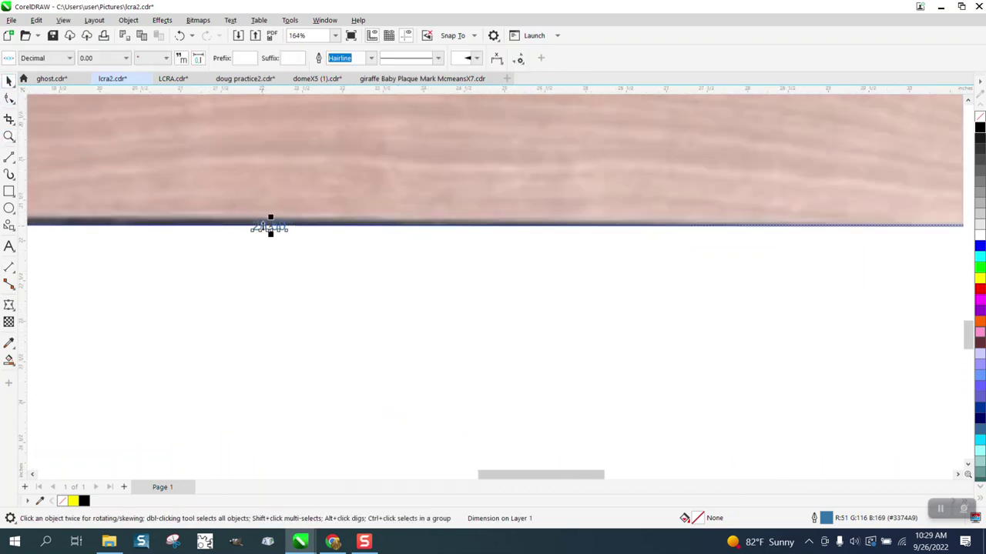
{"action": "left_click", "coordinate": [367, 346]}
- Move the two vertical guidelines onto the board's bottom-left and bottom-right corners
{"action": "scroll", "coordinate": [361, 339], "scroll_direction": "down", "scroll_amount": 4}
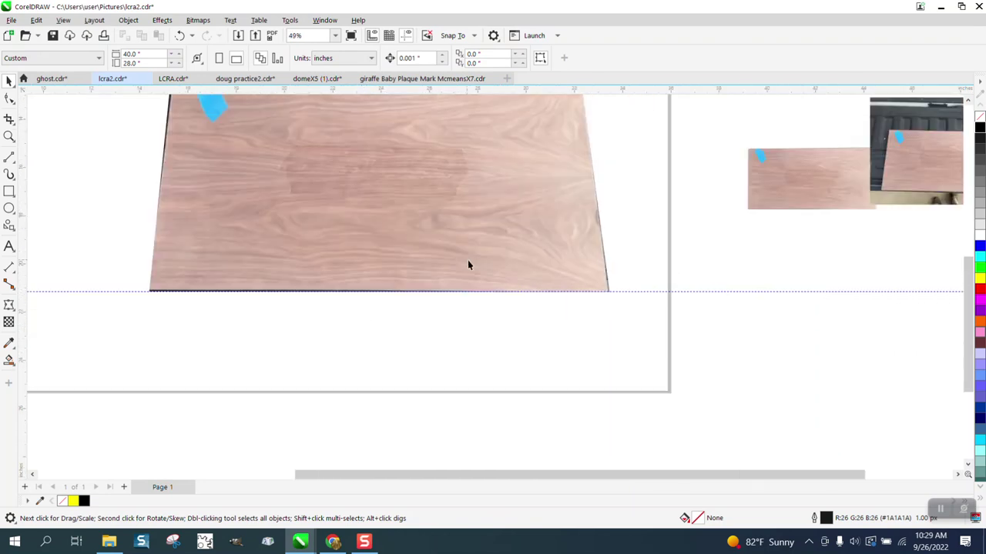
{"action": "scroll", "coordinate": [467, 265], "scroll_direction": "down", "scroll_amount": 3}
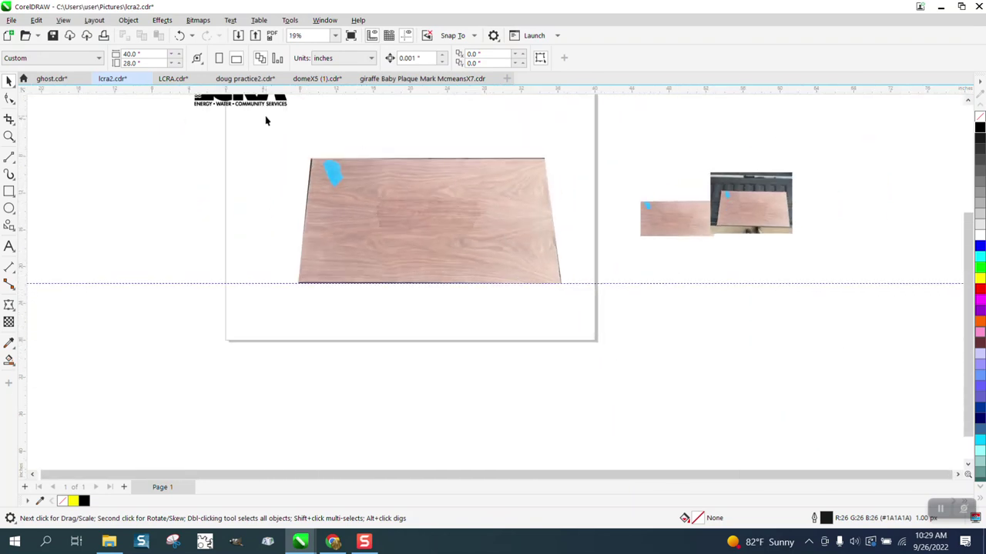
{"action": "left_click_drag", "start_coordinate": [38, 188], "coordinate": [299, 282]}
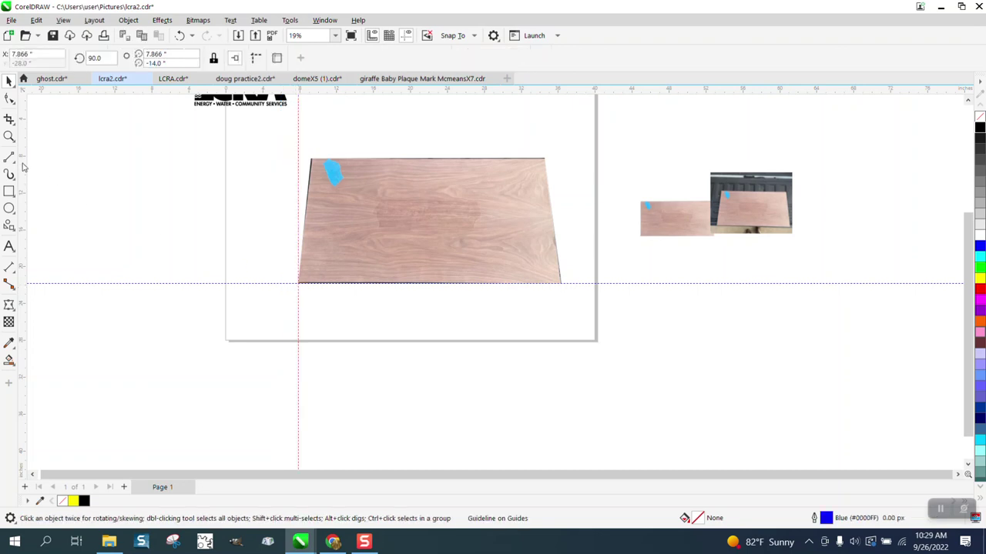
{"action": "left_click_drag", "start_coordinate": [529, 281], "coordinate": [562, 280]}
- Apply Object > Perspective > Add Perspective to the board photo and zoom in around it
{"action": "left_click", "coordinate": [448, 219]}
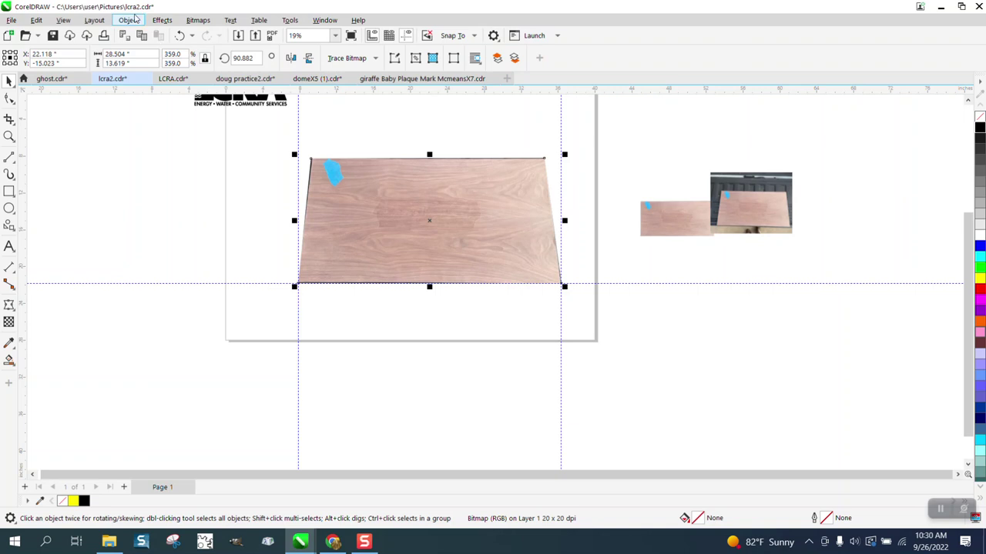
{"action": "left_click", "coordinate": [130, 21]}
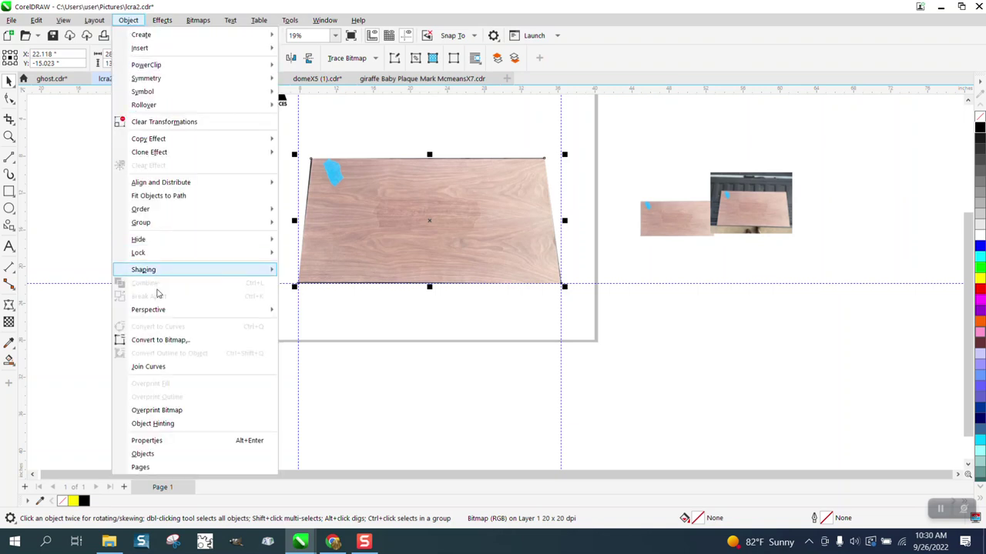
{"action": "mouse_move", "coordinate": [192, 310]}
{"action": "left_click", "coordinate": [289, 312]}
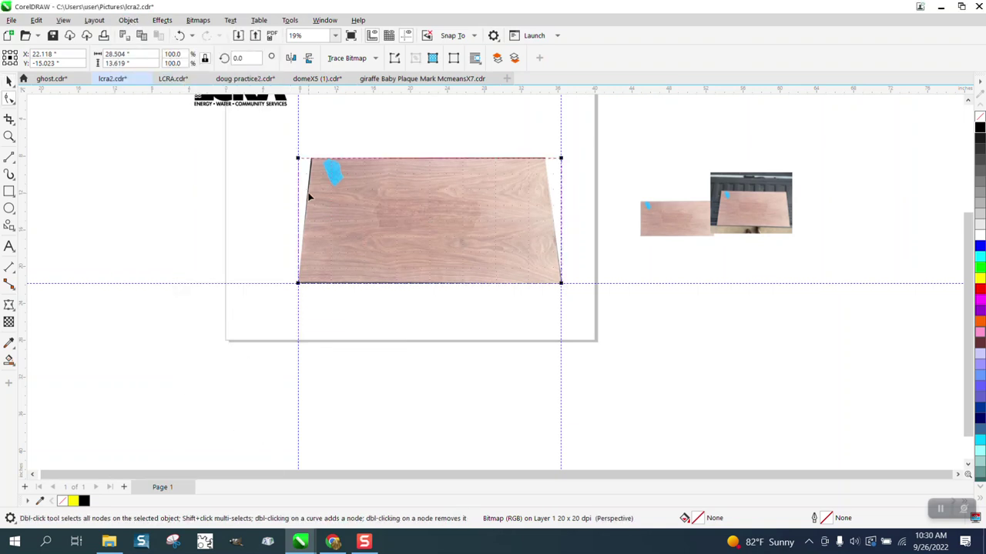
{"action": "left_click", "coordinate": [9, 136]}
{"action": "left_click_drag", "start_coordinate": [231, 132], "coordinate": [642, 311]}
{"action": "left_click", "coordinate": [8, 81]}
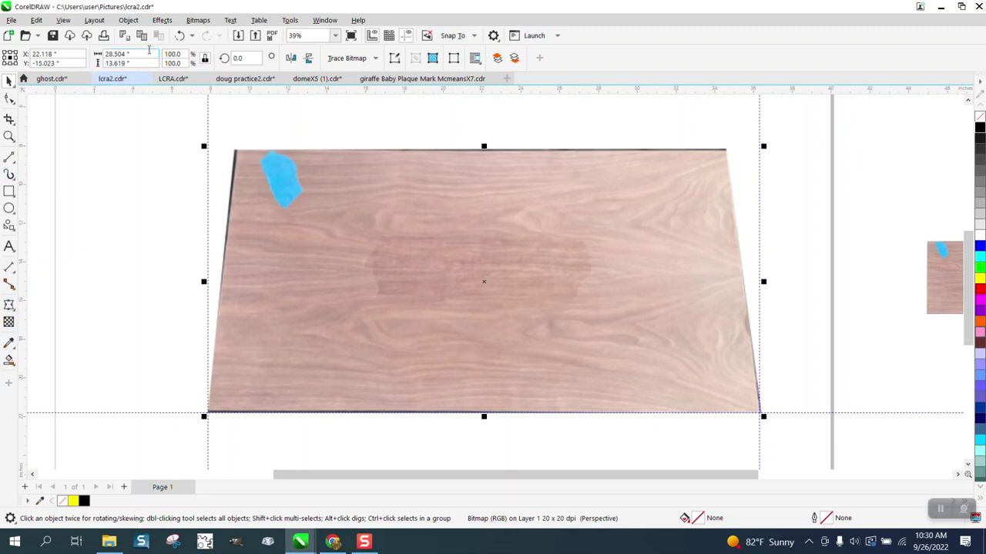
- Pull the top-left and top-right perspective nodes out to the vertical guidelines to square the board
{"action": "left_click", "coordinate": [128, 20]}
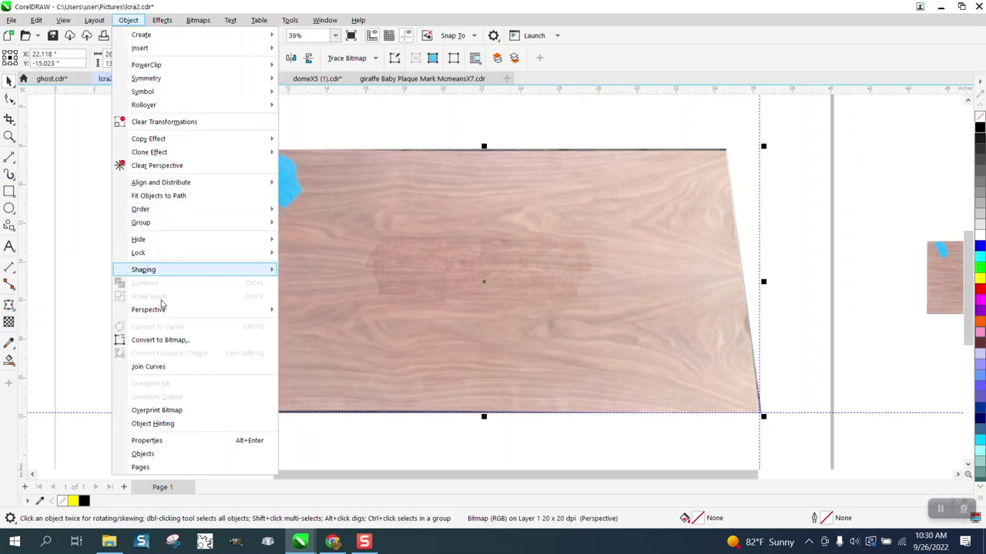
{"action": "mouse_move", "coordinate": [271, 313]}
{"action": "left_click", "coordinate": [345, 263]}
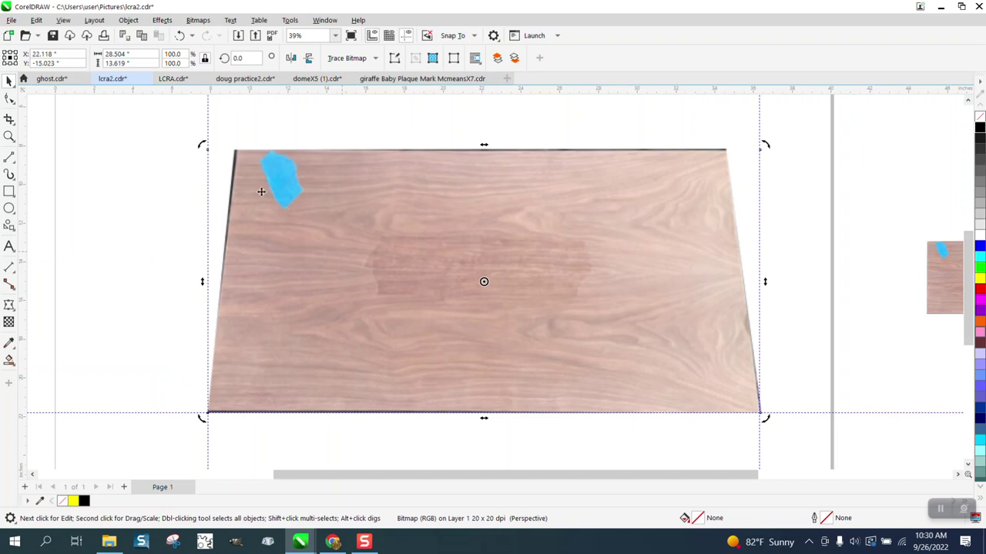
{"action": "key", "text": "F10"}
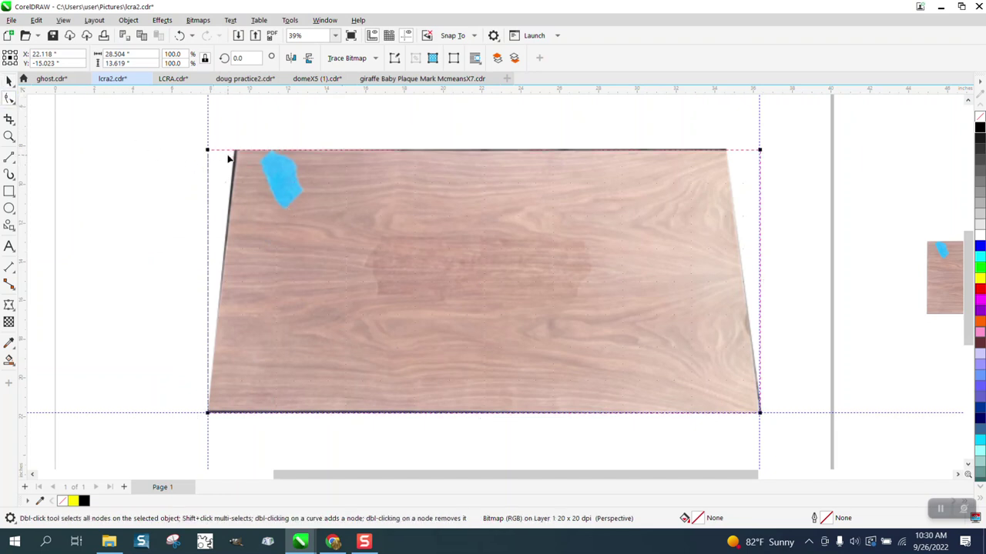
{"action": "left_click_drag", "start_coordinate": [207, 149], "coordinate": [176, 149]}
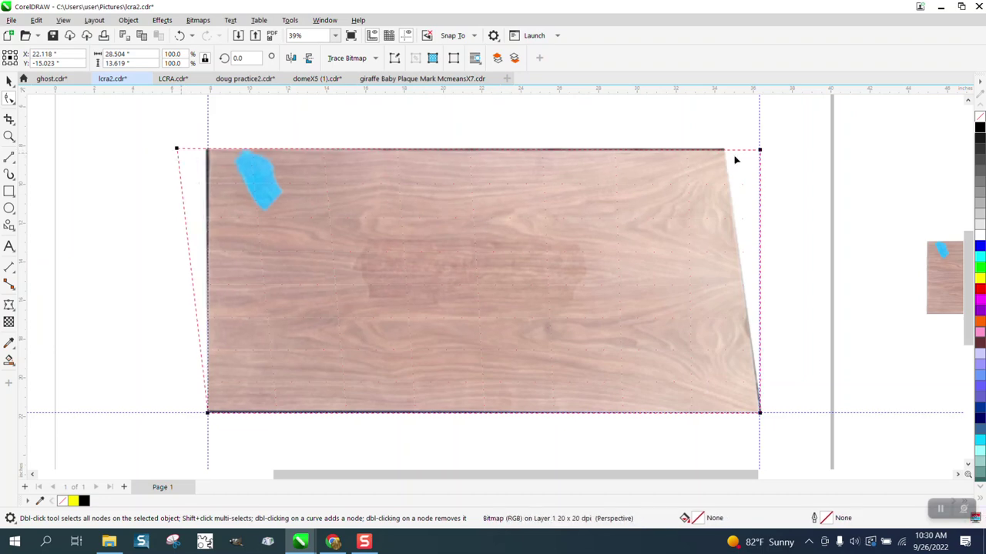
{"action": "left_click_drag", "start_coordinate": [760, 151], "coordinate": [799, 148]}
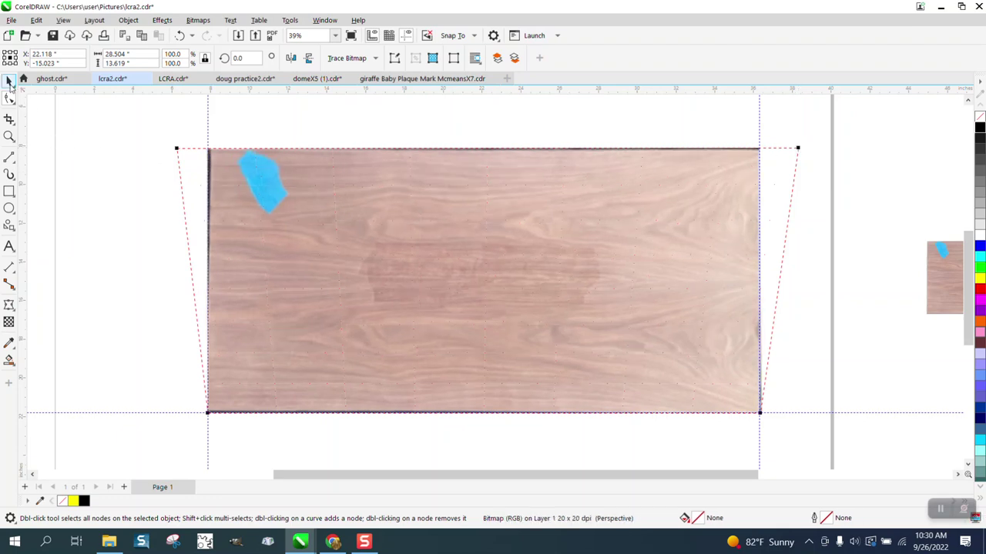
{"action": "left_click", "coordinate": [9, 81]}
{"action": "scroll", "coordinate": [255, 204], "scroll_direction": "down", "scroll_amount": 4}
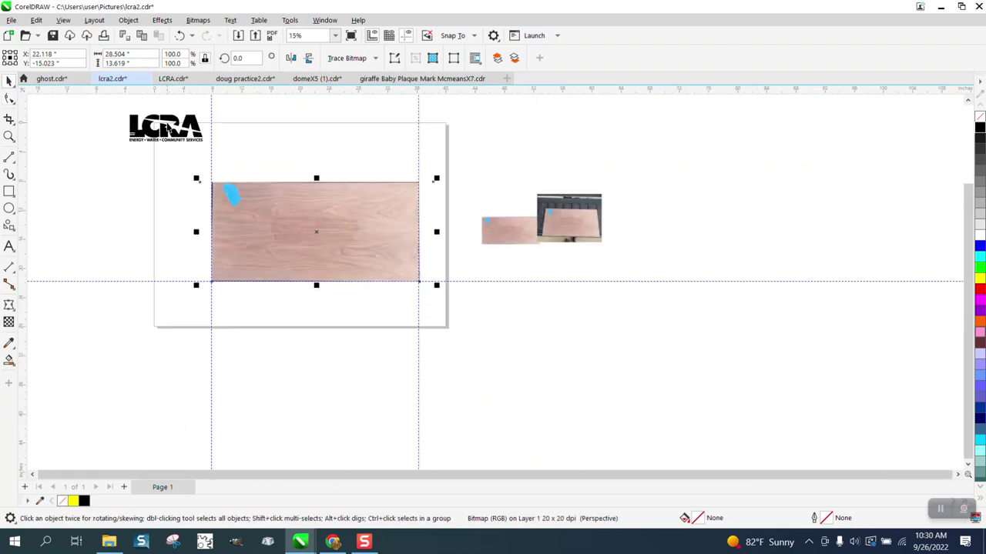
- Move the corrected board photo to the centre of the page at X 20, Y -14
{"action": "key", "text": "Escape"}
{"action": "left_click", "coordinate": [169, 133]}
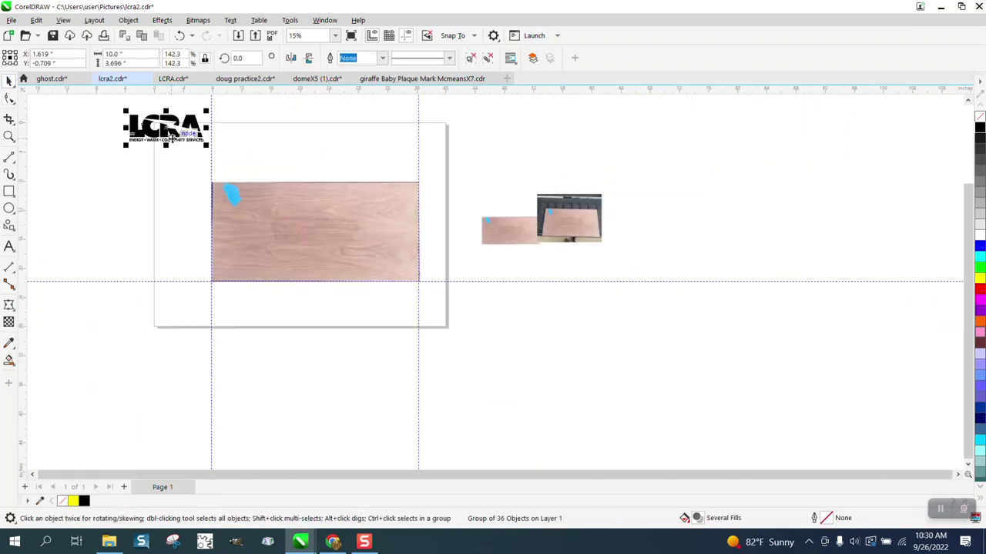
{"action": "left_click", "coordinate": [304, 201]}
{"action": "left_click_drag", "start_coordinate": [302, 198], "coordinate": [300, 196]}
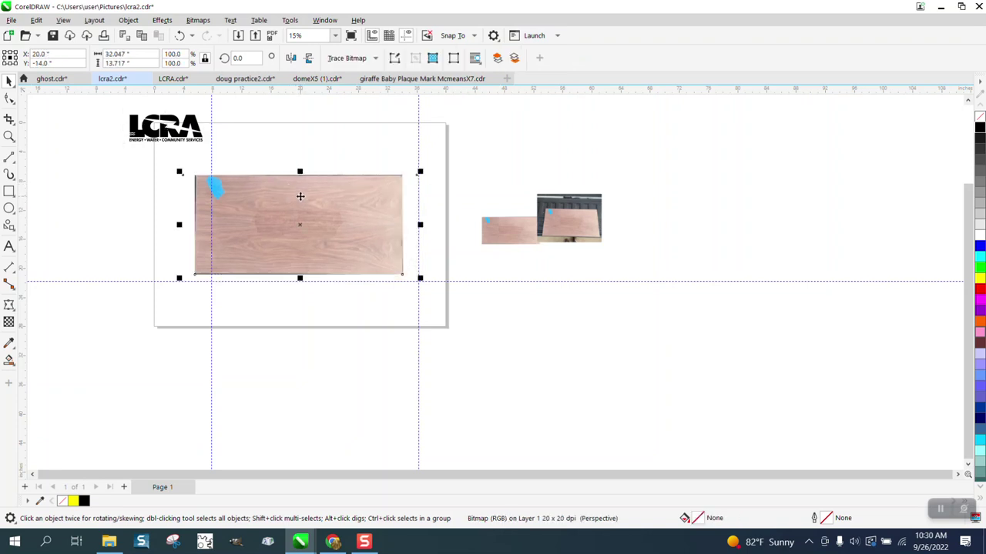
- Centre the LCRA logo on the page with P and bring it to the front of the page
{"action": "left_click", "coordinate": [196, 141]}
{"action": "key", "text": "p"}
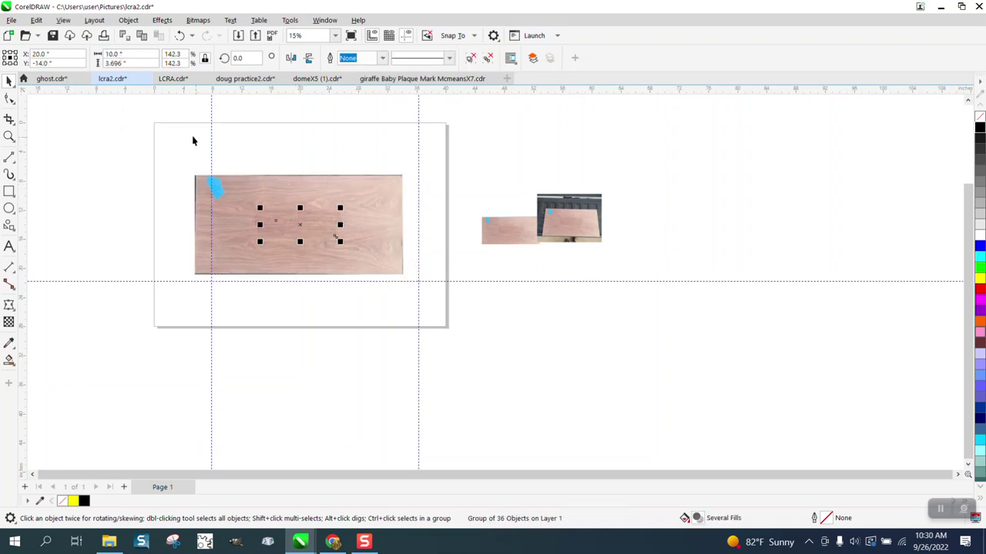
{"action": "left_click", "coordinate": [128, 20]}
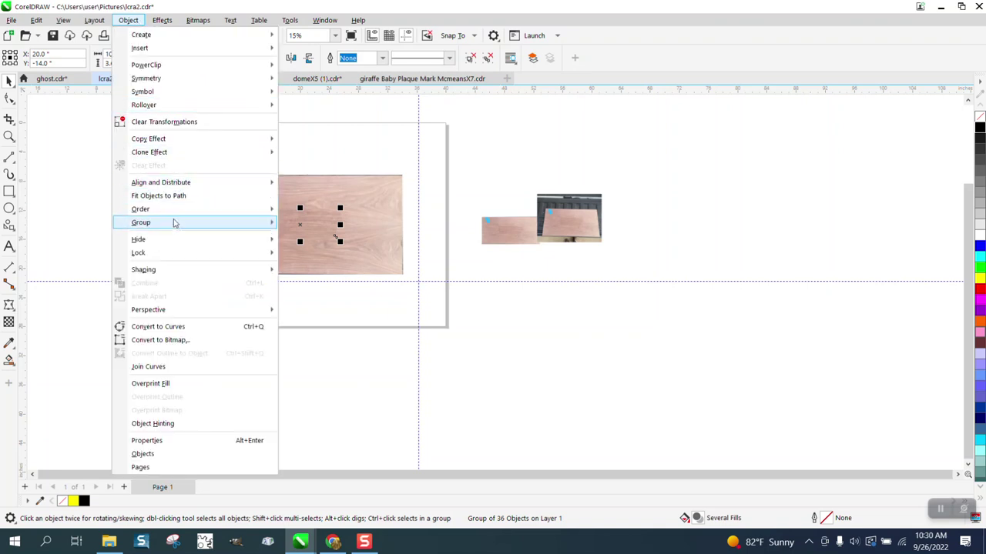
{"action": "mouse_move", "coordinate": [174, 225]}
{"action": "mouse_move", "coordinate": [231, 208]}
{"action": "left_click", "coordinate": [315, 209]}
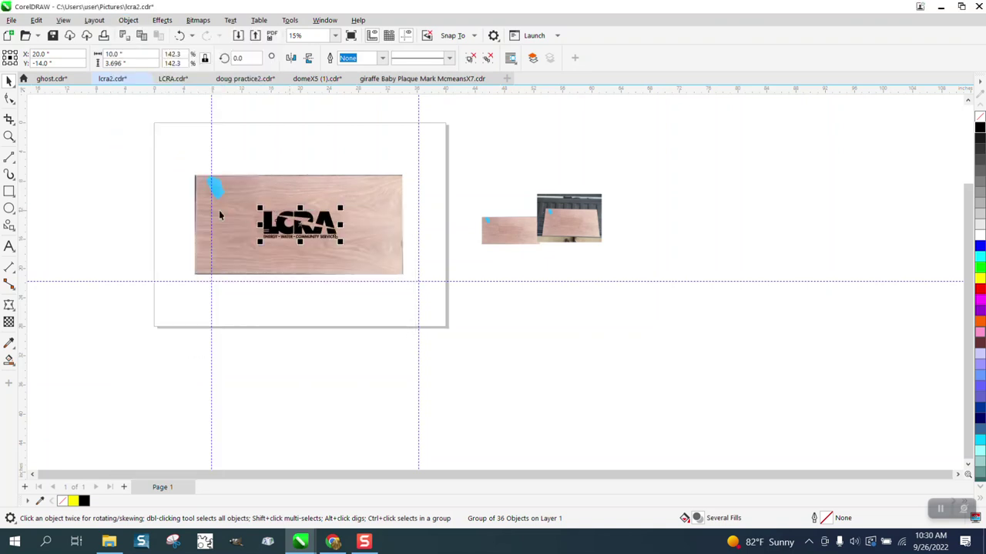
{"action": "left_click_drag", "start_coordinate": [178, 160], "coordinate": [225, 207]}
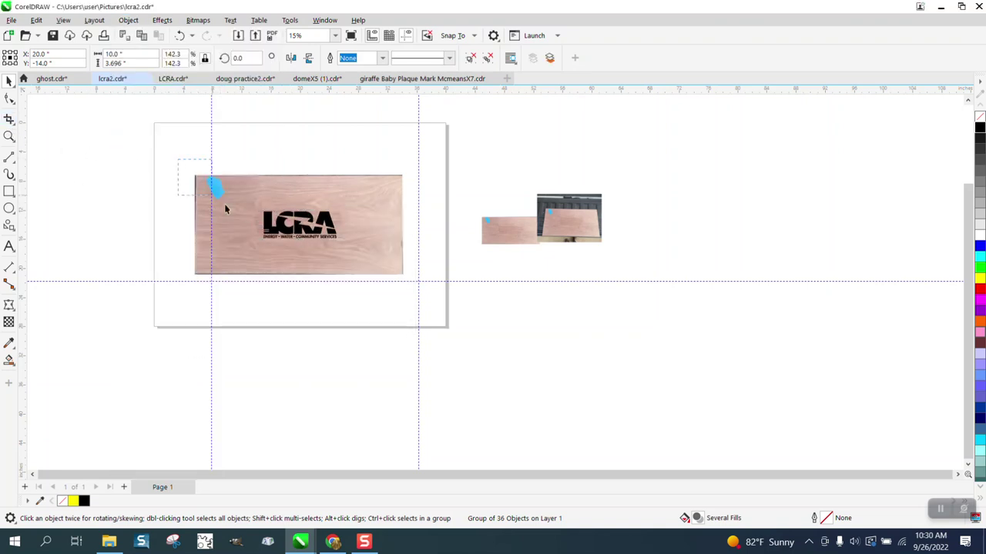
{"action": "left_click_drag", "start_coordinate": [402, 276], "coordinate": [452, 298]}
{"action": "left_click", "coordinate": [9, 136]}
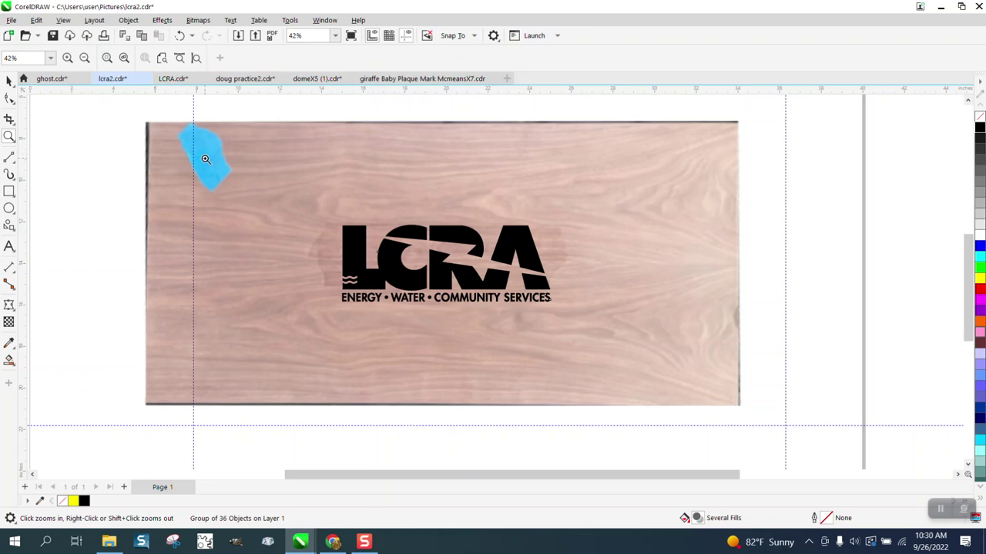
{"action": "left_click", "coordinate": [10, 81]}
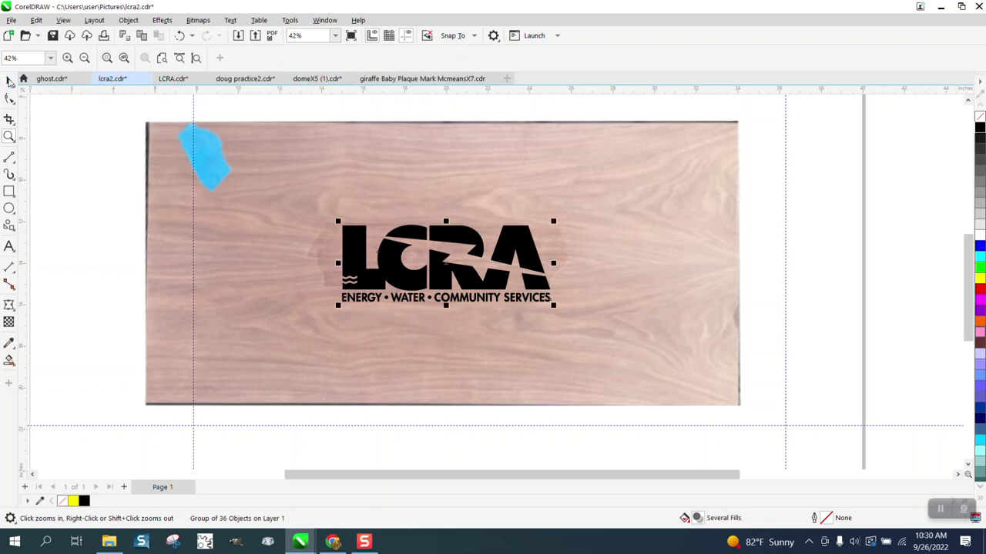